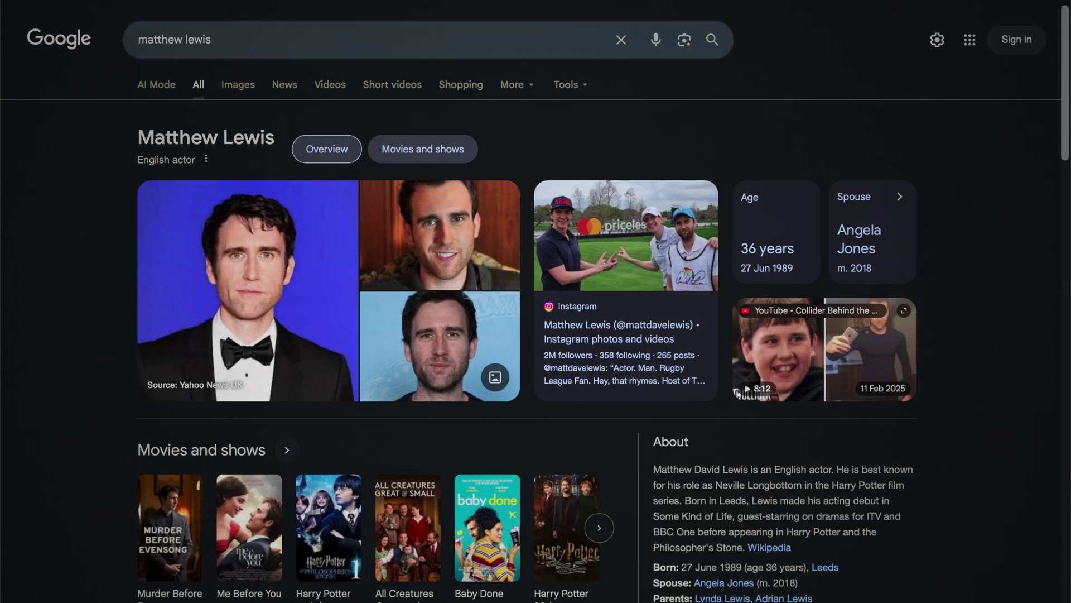
# Step: Switch to image results and preview the shirtless studio portrait
pyautogui.click(231, 99)
pyautogui.scroll(-10, 567, 278)
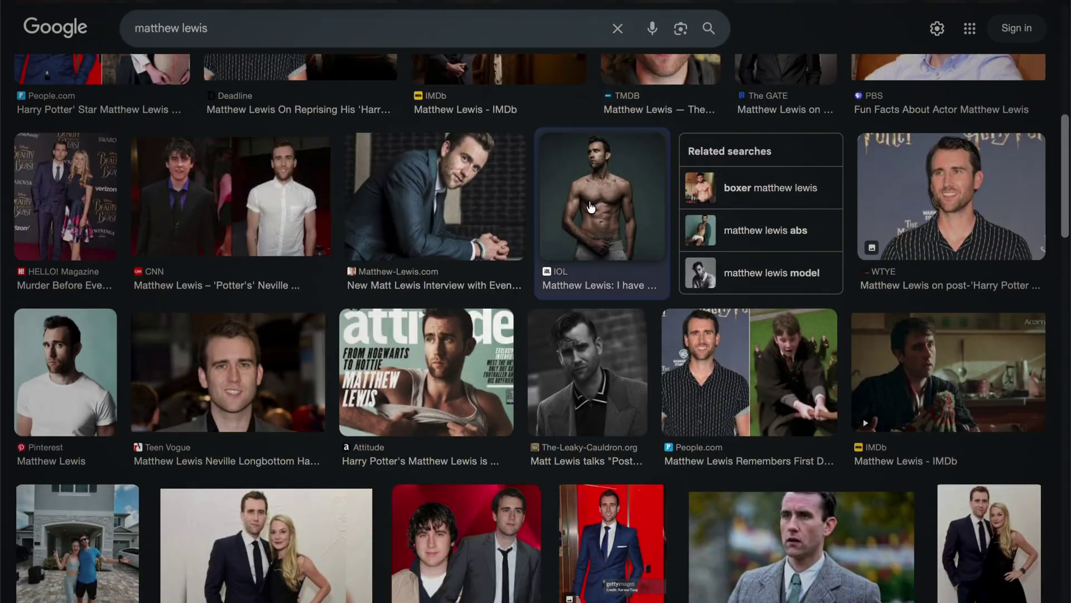
pyautogui.click(590, 212)
# Step: Save the portrait to Downloads as 'pre upscale' and open the downloaded file
pyautogui.rightClick(832, 216)
pyautogui.click(870, 426)
pyautogui.write('pre')
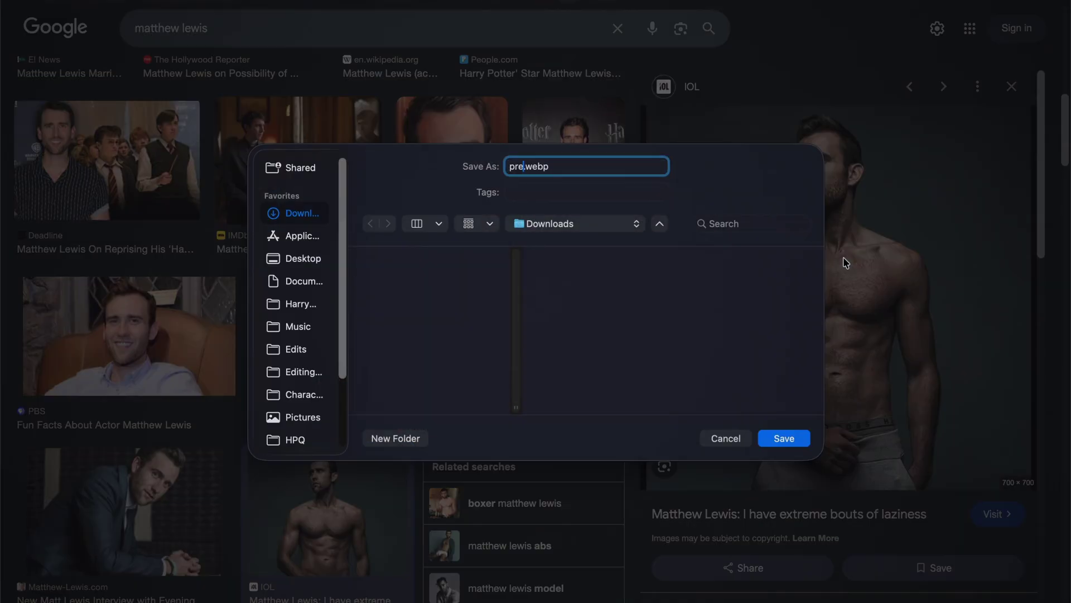
pyautogui.write(' upscale')
pyautogui.press('Return')
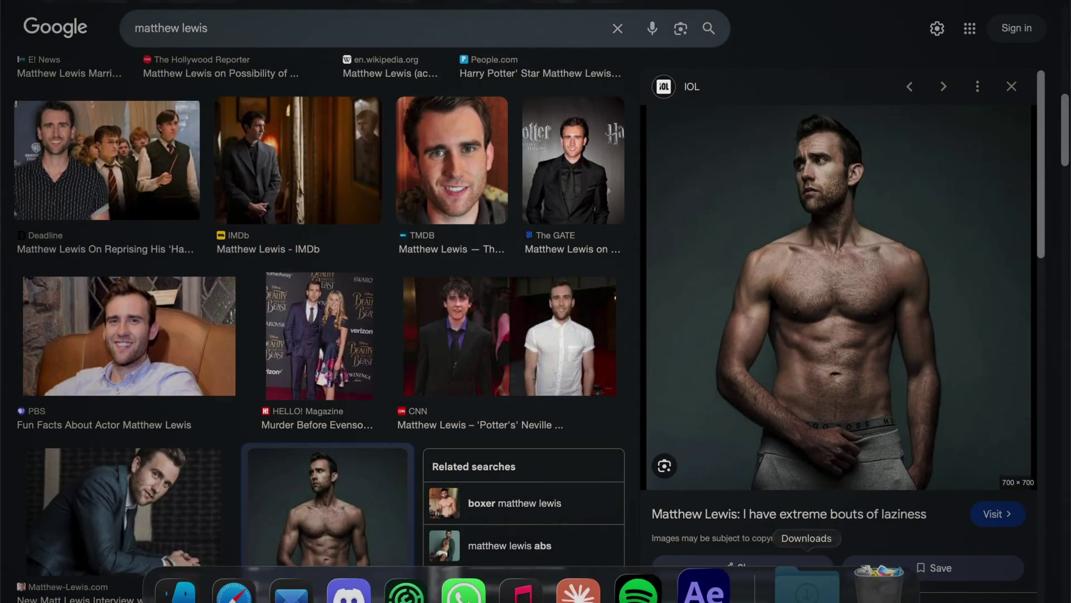
pyautogui.click(792, 565)
pyautogui.click(761, 486)
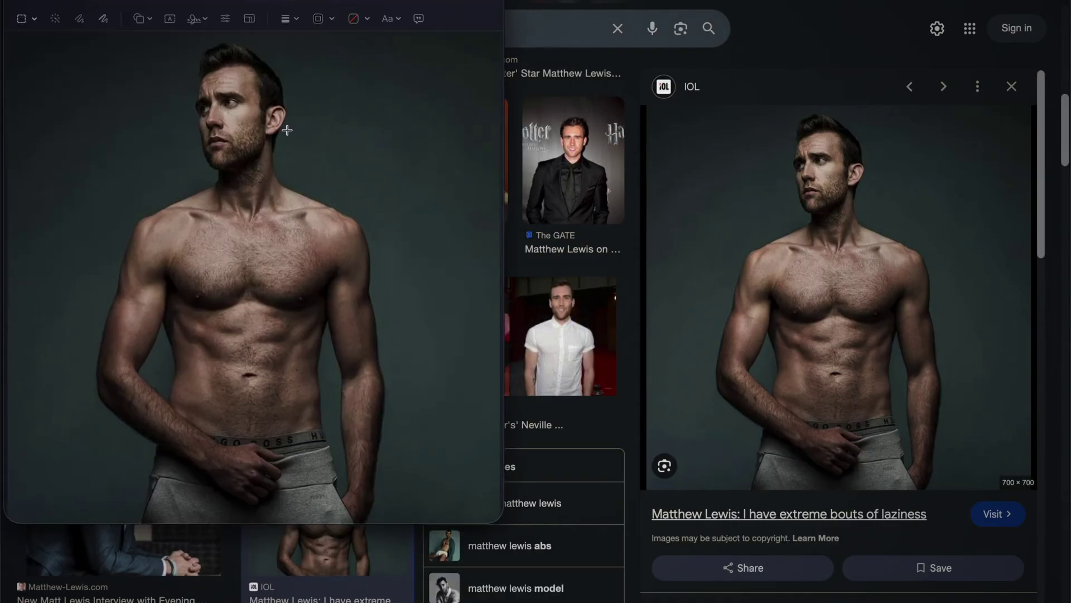
# Step: Zoom into the portrait's face and pan around to inspect the pixelation
pyautogui.scroll(5, 209, 93)
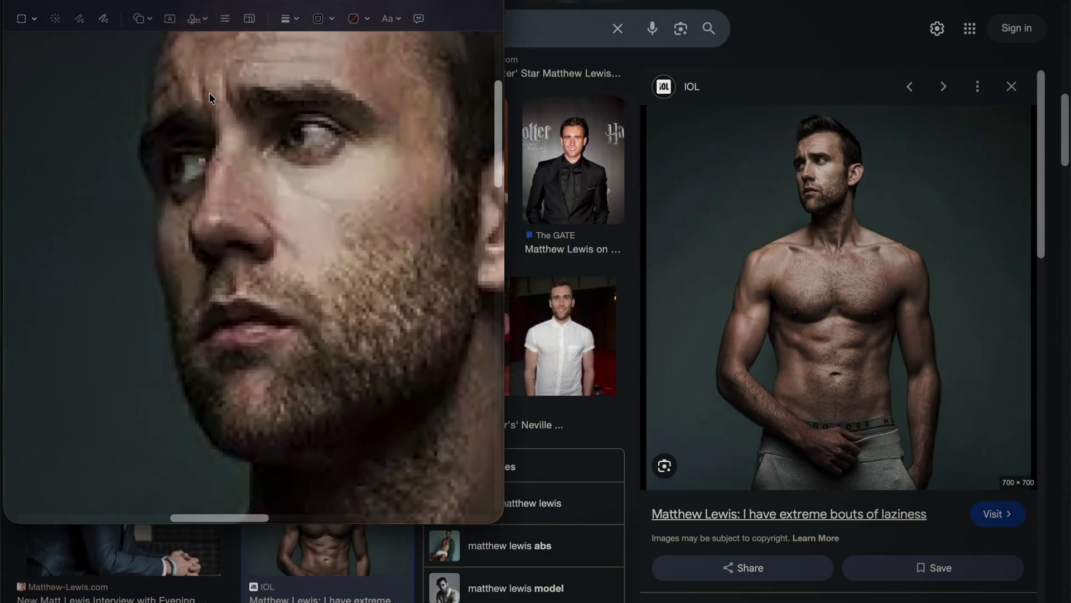
pyautogui.scroll(2, 209, 94)
pyautogui.scroll(2, 209, 92)
pyautogui.scroll(-5, 210, 93)
pyautogui.hscroll(-2, 209, 93)
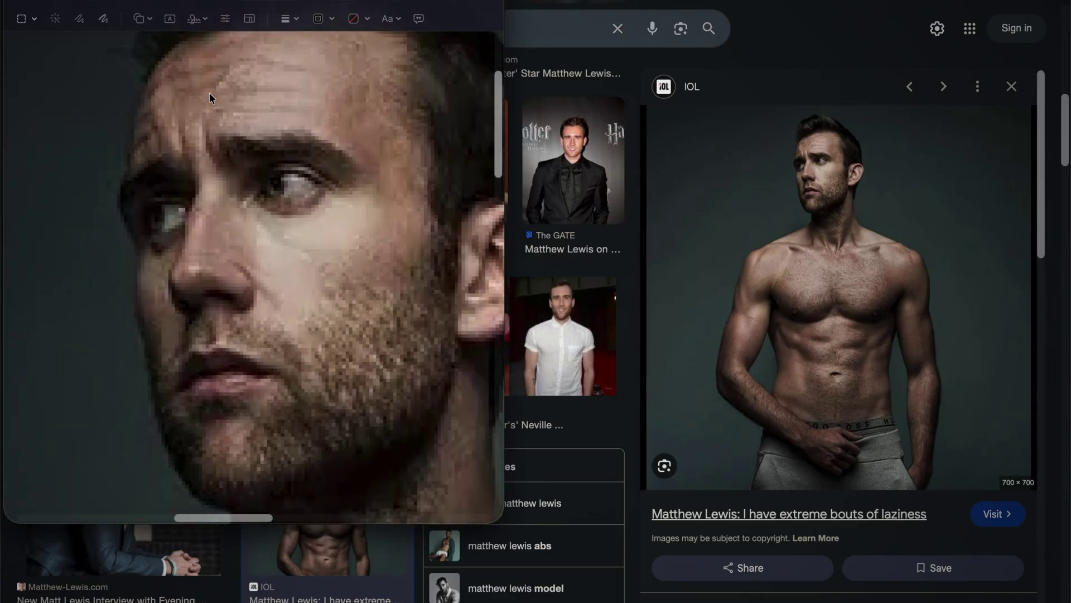
pyautogui.scroll(2, 209, 93)
pyautogui.hscroll(2, 209, 93)
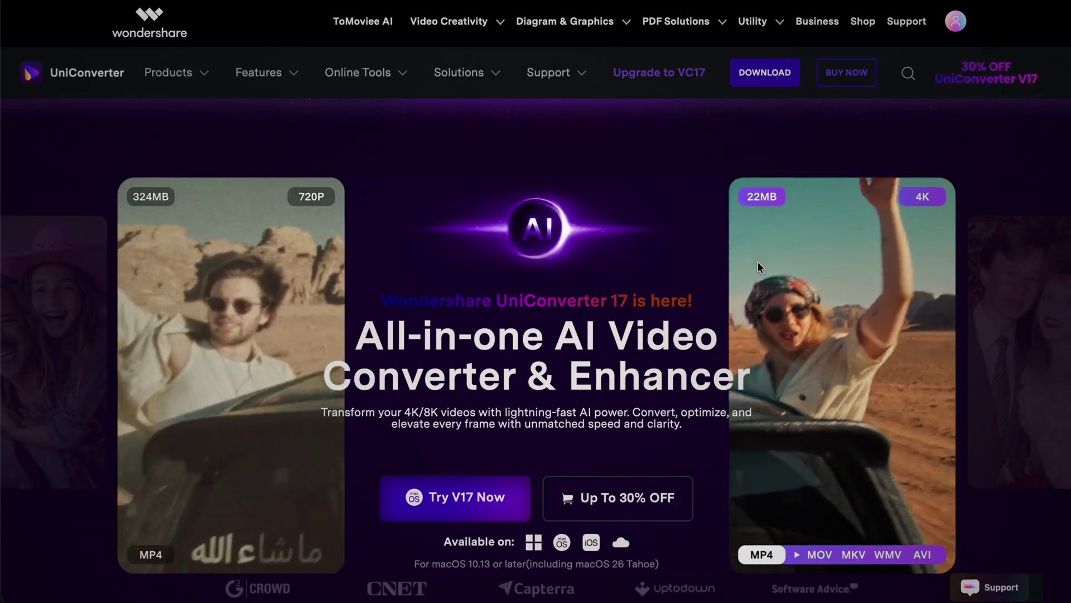
# Step: Scroll the UniConverter page, confirm the export settings and turn on AI image enhancement
pyautogui.scroll(-10, 758, 263)
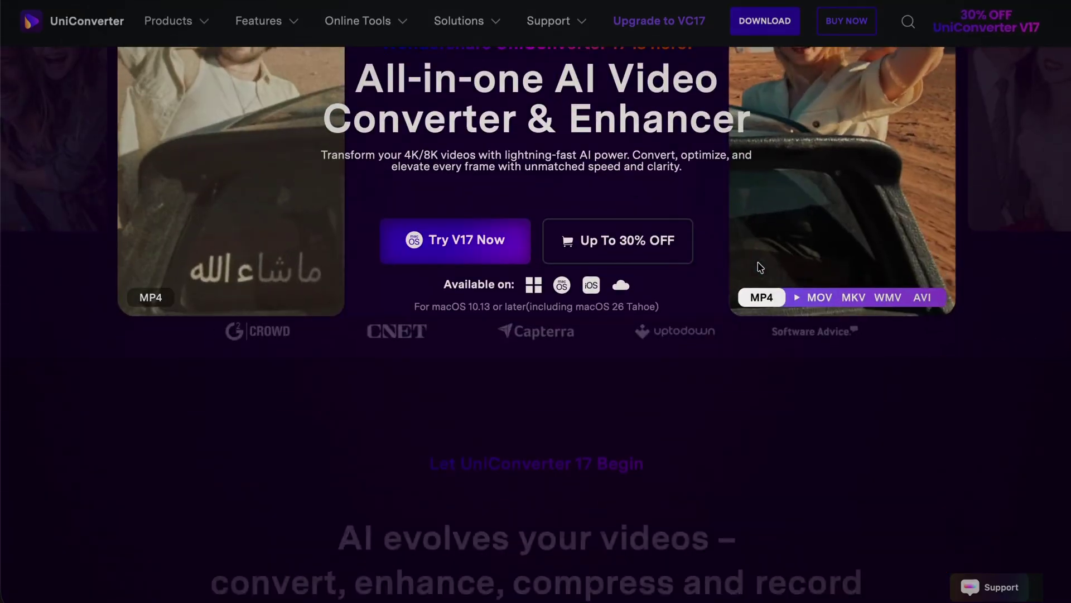
pyautogui.scroll(-10, 757, 267)
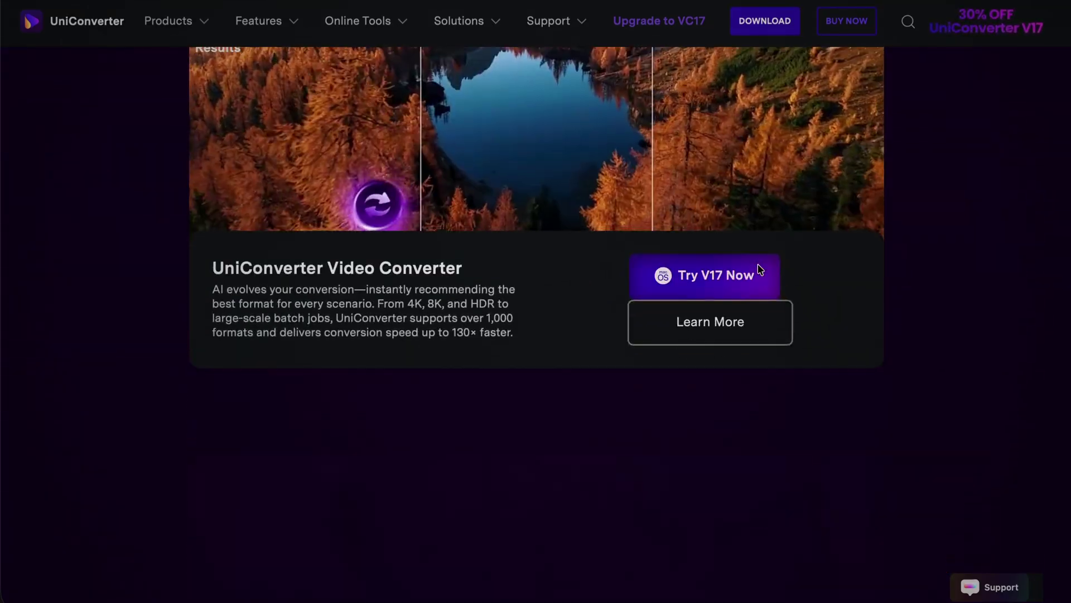
pyautogui.scroll(-8, 760, 271)
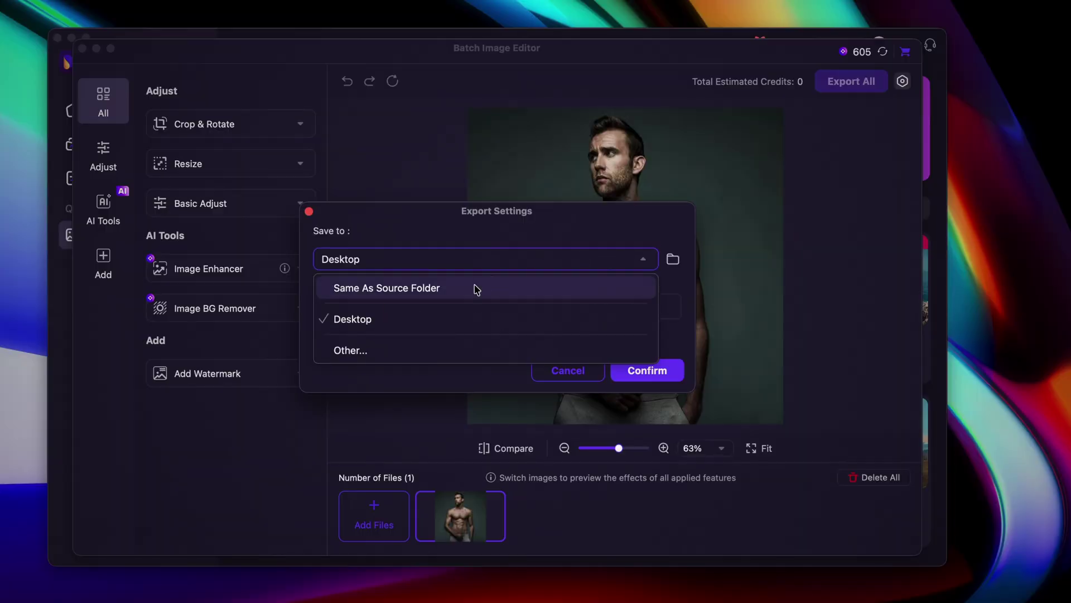
pyautogui.click(664, 370)
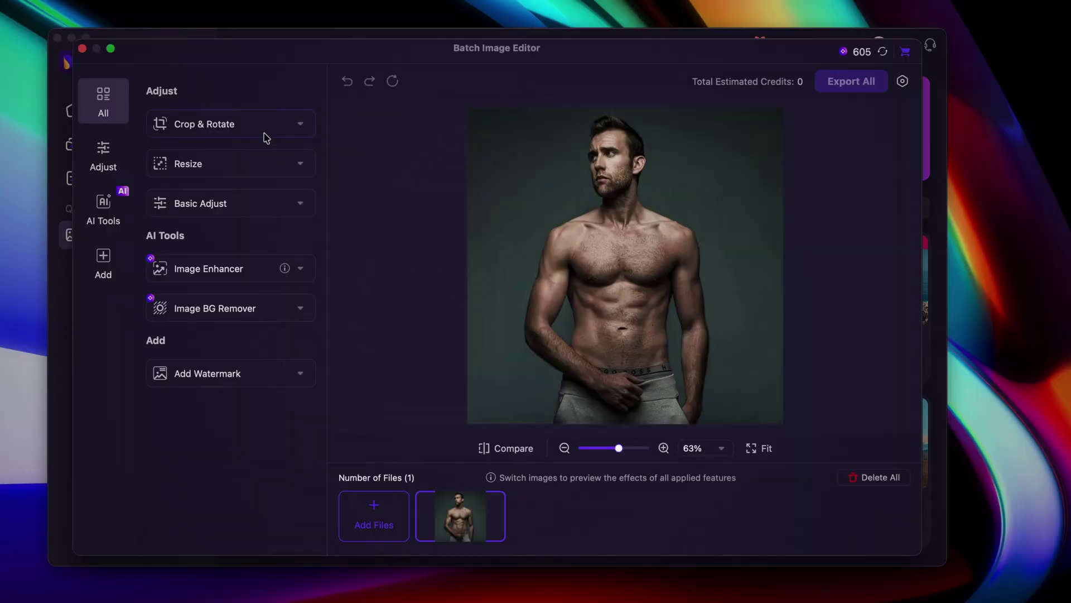
pyautogui.click(289, 279)
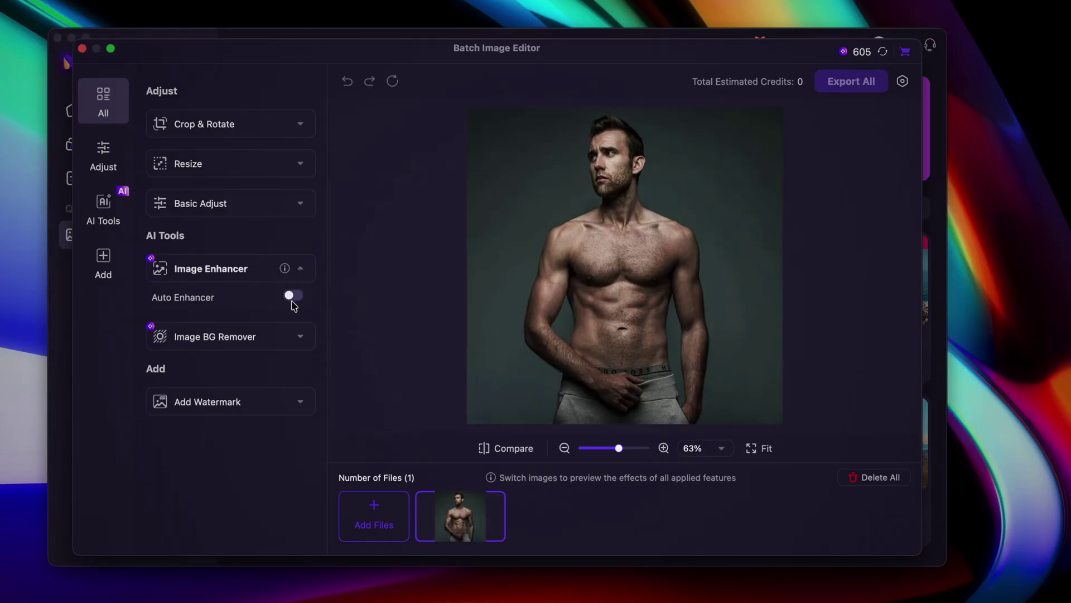
pyautogui.click(292, 296)
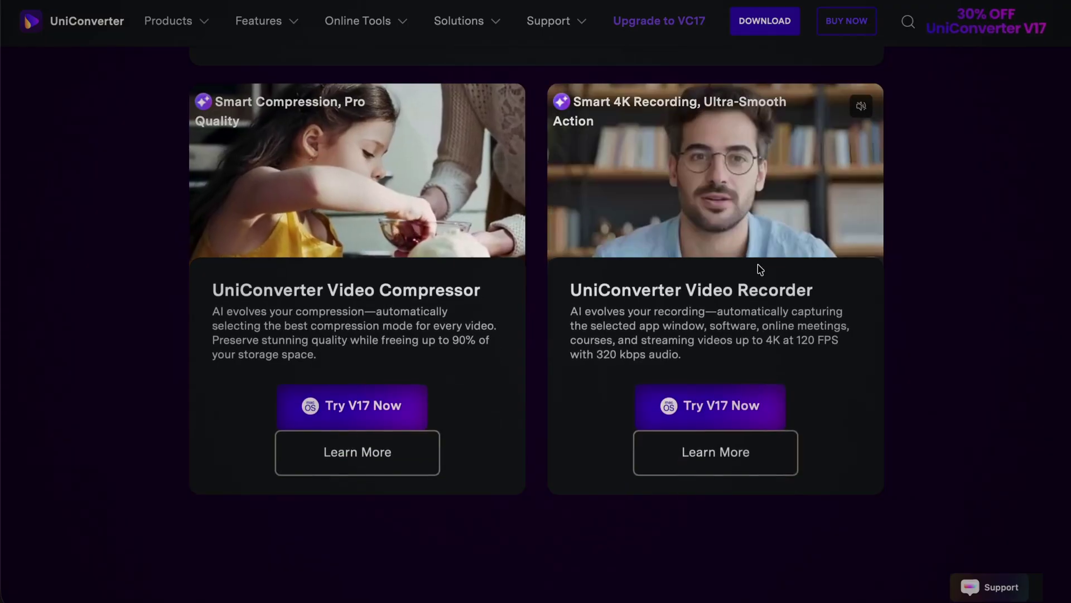
# Step: Scroll down the UniConverter homepage to the UniConverter 17 upgrade and What's New section
pyautogui.scroll(-10, 756, 267)
pyautogui.scroll(-10, 758, 269)
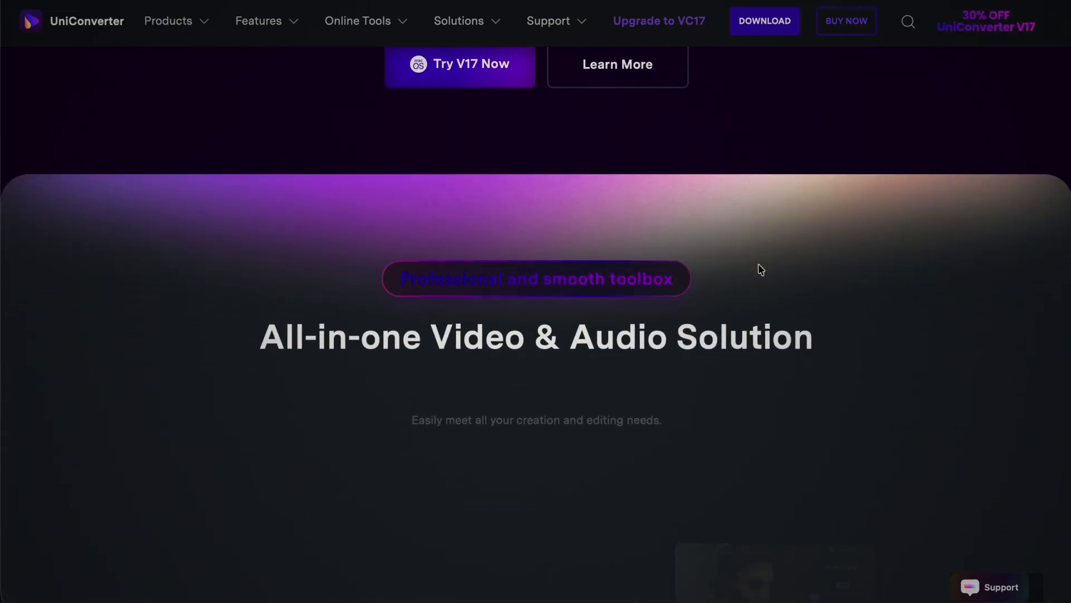
pyautogui.scroll(-7, 760, 269)
pyautogui.scroll(-9, 761, 271)
pyautogui.scroll(-9, 763, 270)
pyautogui.scroll(-5, 763, 270)
pyautogui.scroll(-10, 762, 270)
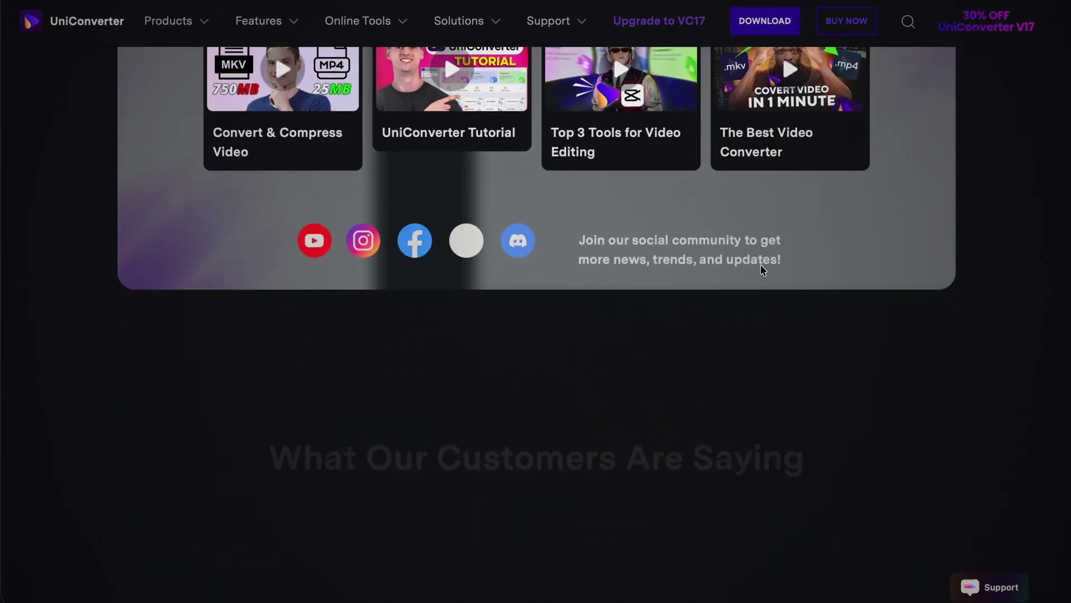
pyautogui.scroll(-10, 763, 270)
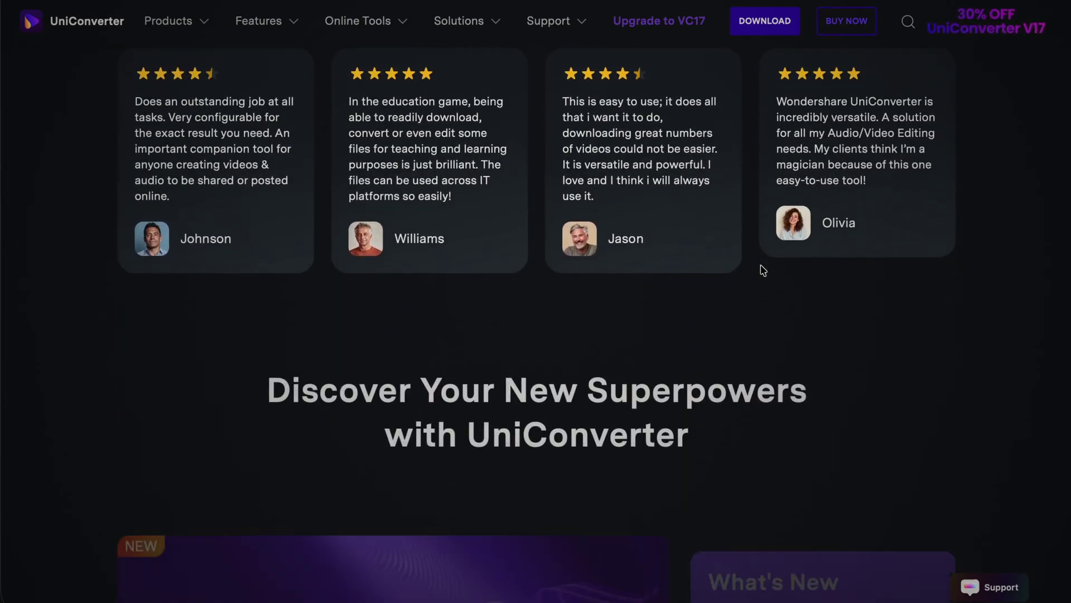
pyautogui.scroll(-8, 763, 270)
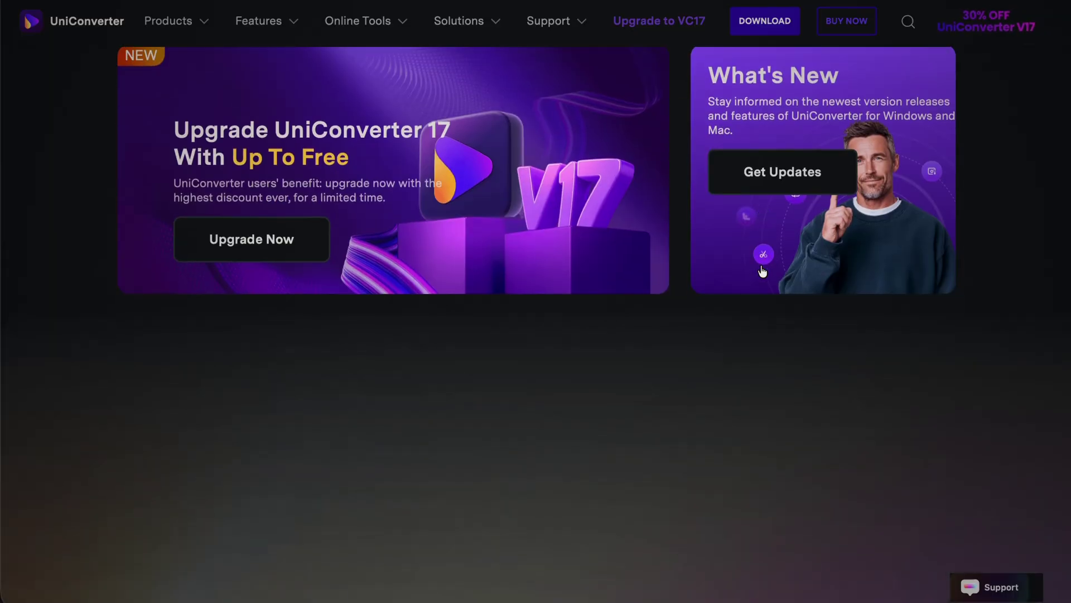
pyautogui.scroll(-10, 763, 270)
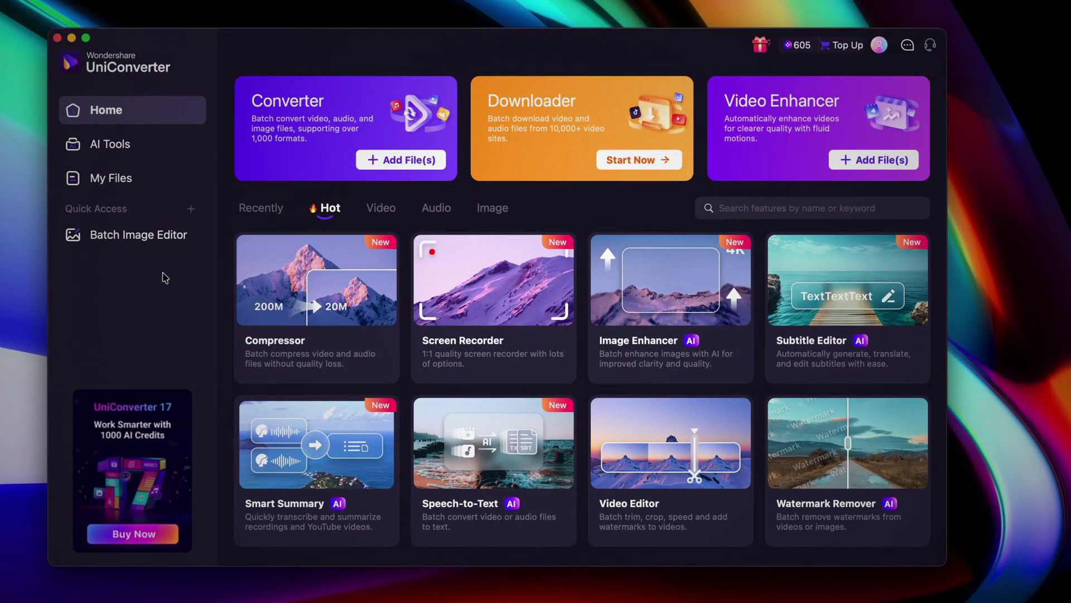
# Step: Load the pre upscale image from Downloads into the Batch Image Editor
pyautogui.click(170, 235)
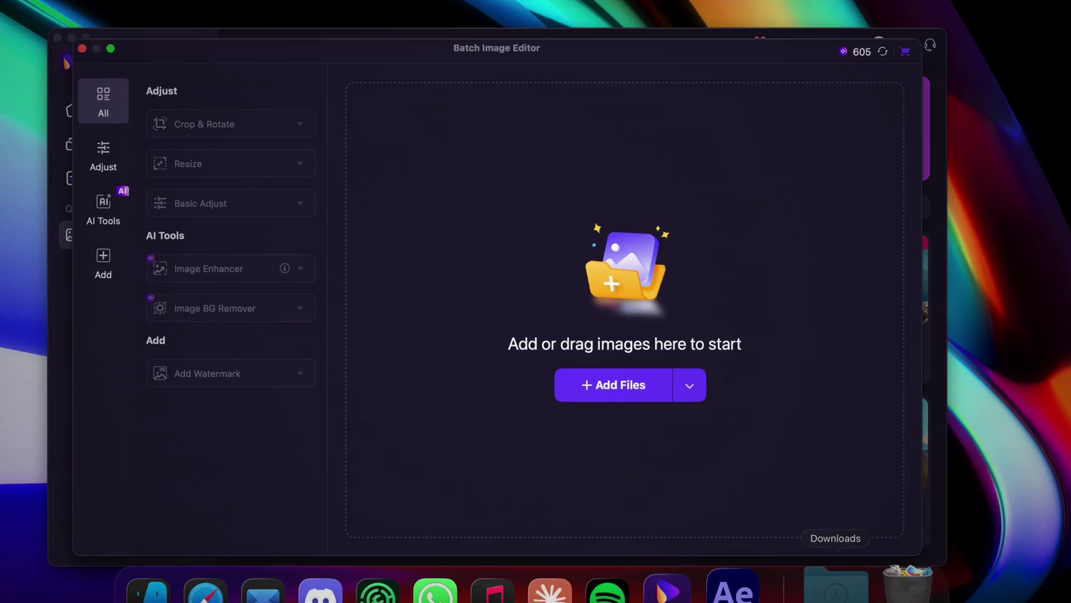
pyautogui.click(834, 590)
pyautogui.moveTo(789, 488); pyautogui.dragTo(678, 350)
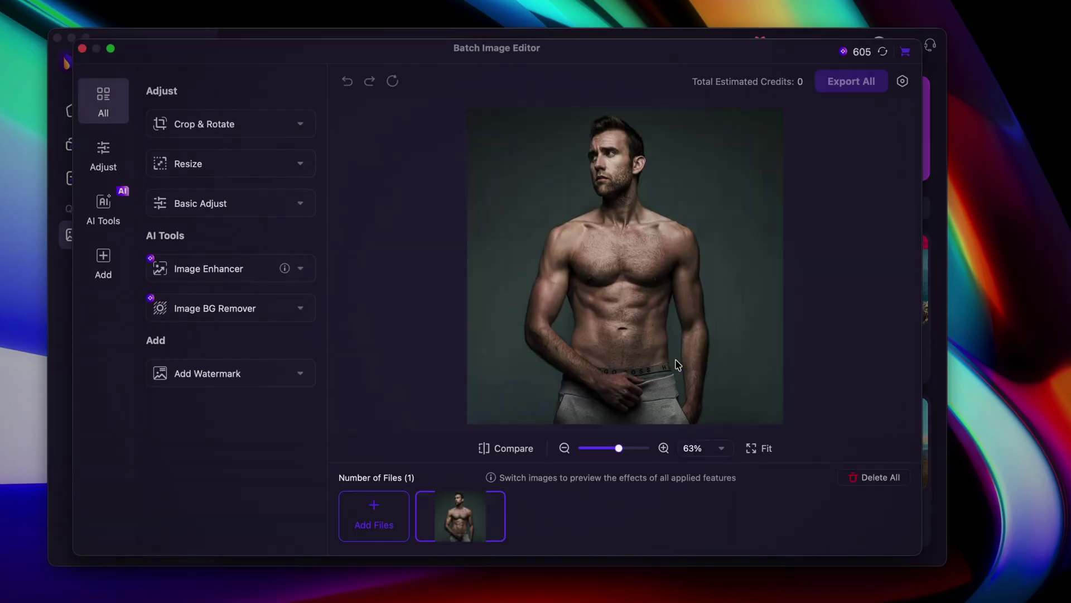
# Step: Set the export location to Same As Source Folder
pyautogui.click(902, 81)
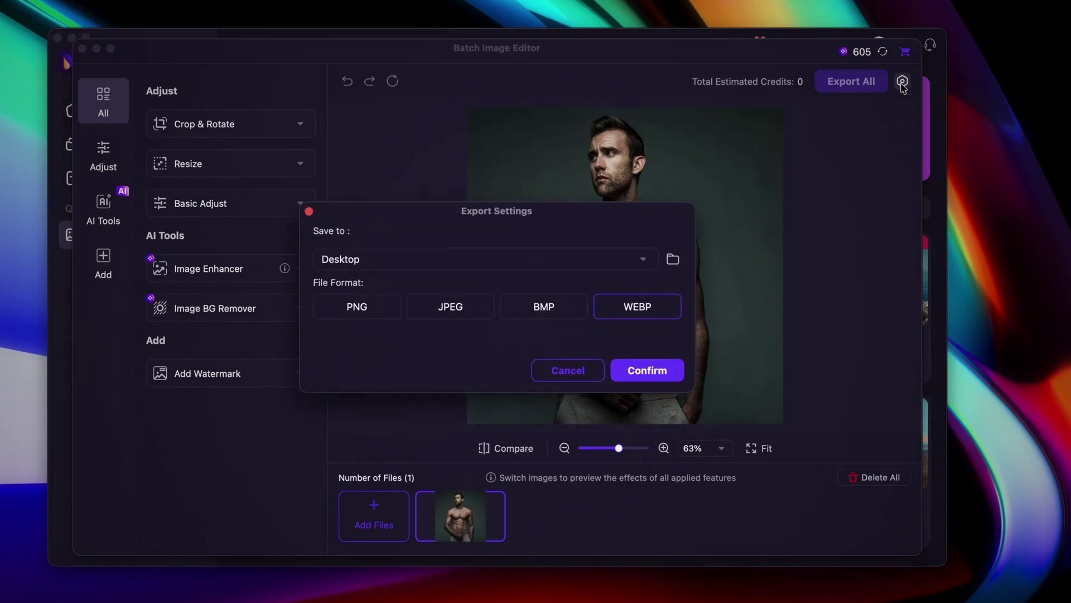
pyautogui.click(608, 261)
pyautogui.click(476, 288)
pyautogui.click(673, 372)
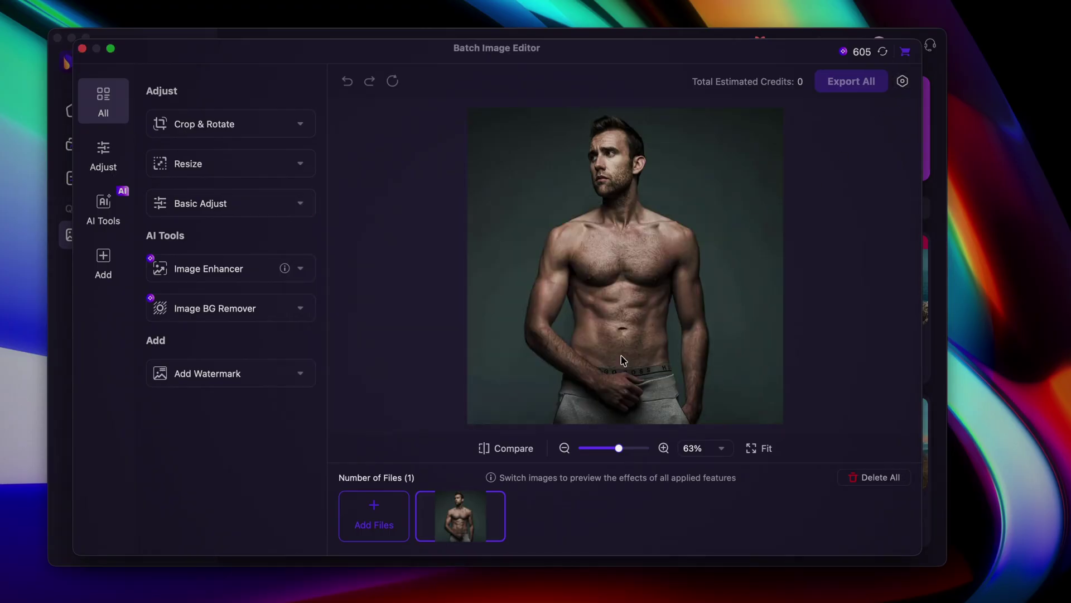
# Step: Apply Auto Enhancer and remove the portrait's background
pyautogui.click(299, 273)
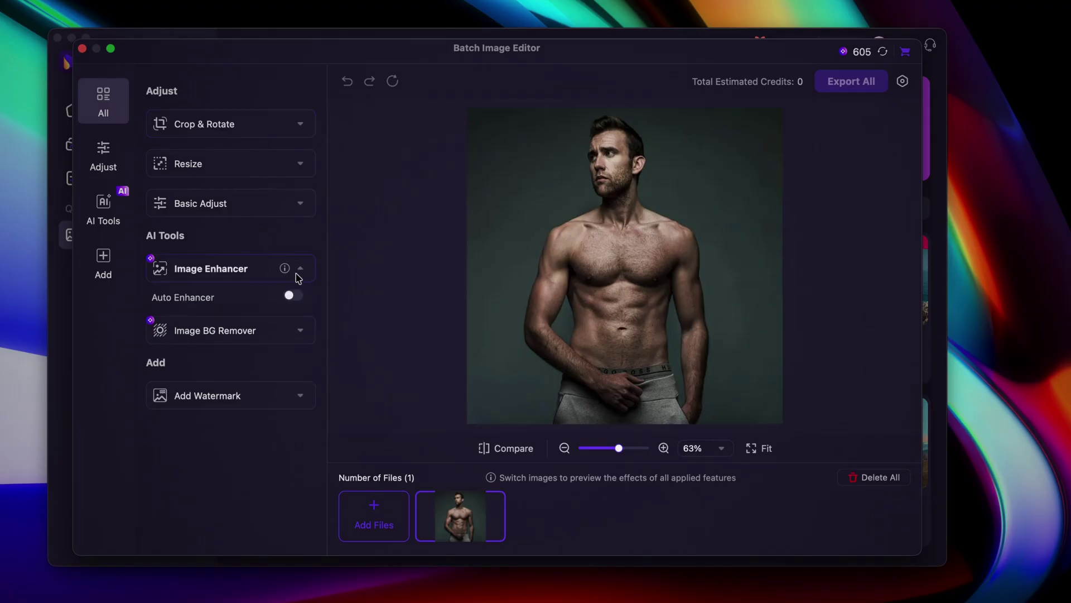
pyautogui.click(295, 296)
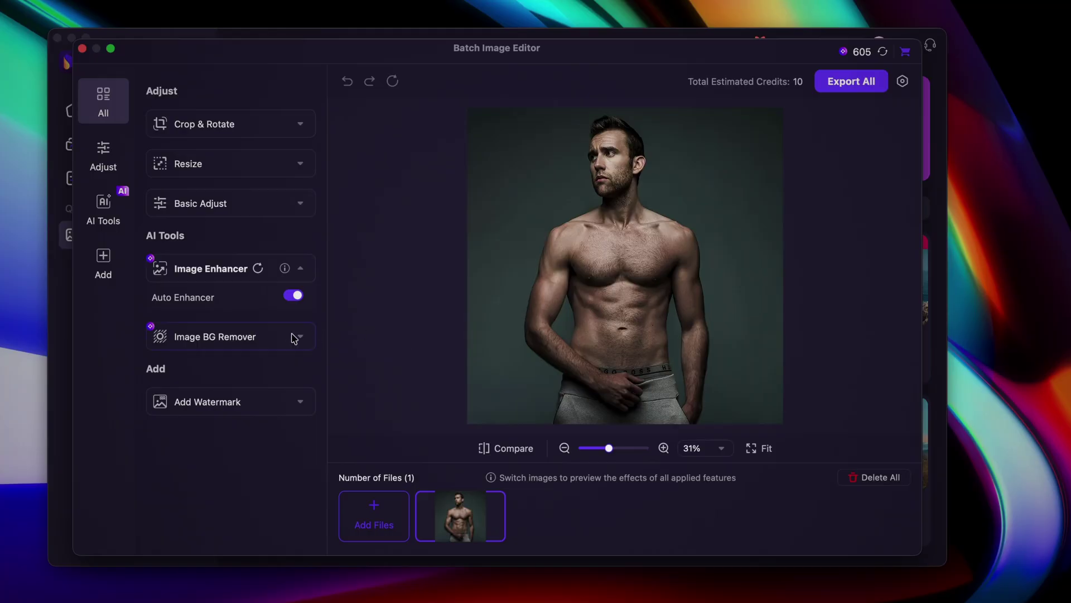
pyautogui.click(294, 337)
pyautogui.click(300, 338)
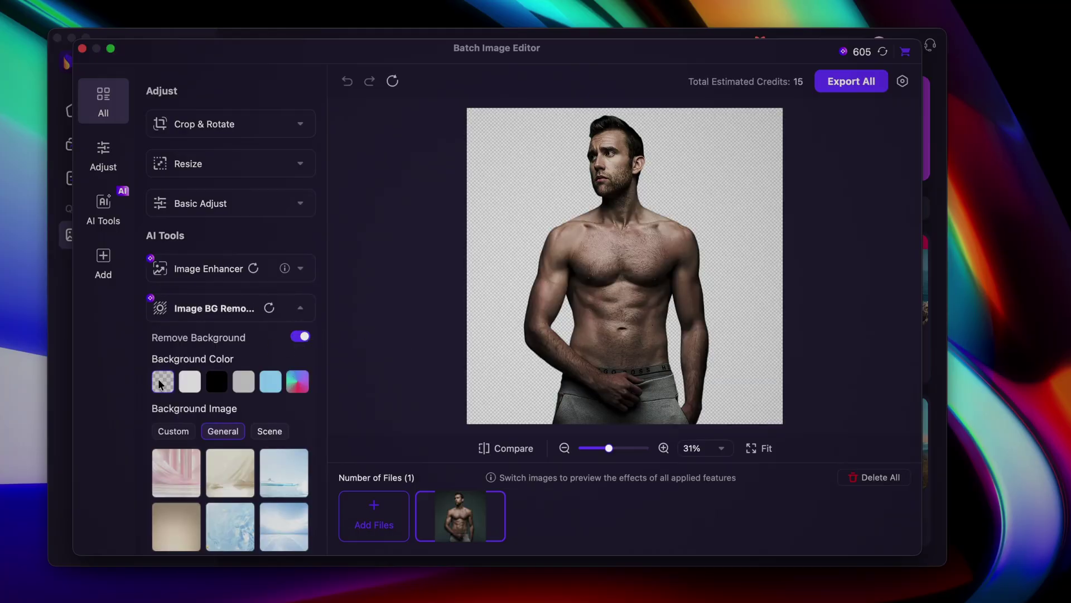
# Step: Set Contrast to about 12 and Brightness to about 25 in Basic Adjust, then Export All
pyautogui.click(244, 206)
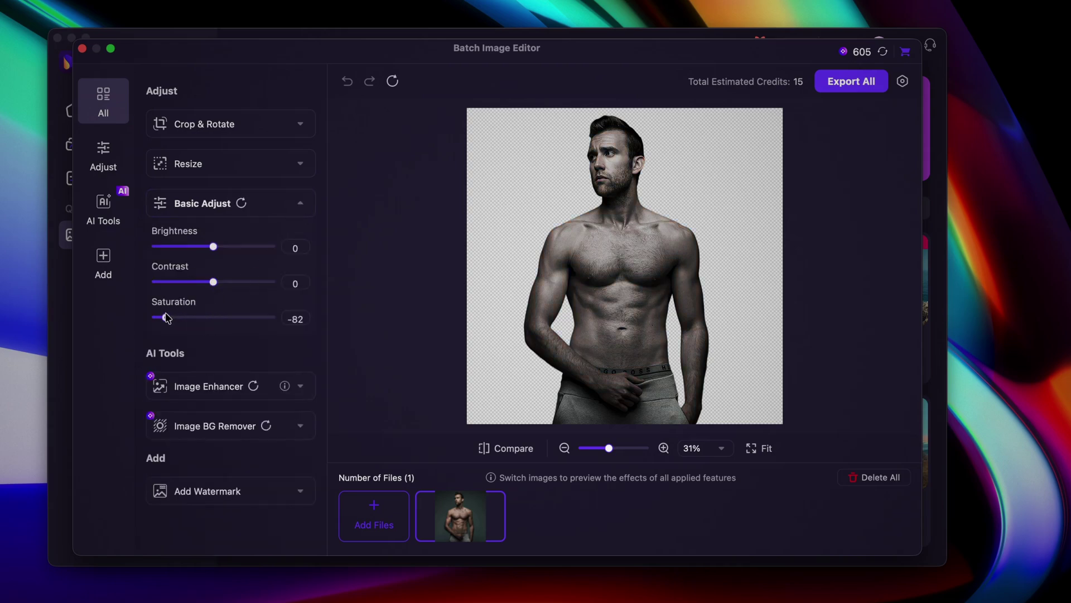
pyautogui.moveTo(215, 284)
pyautogui.mouseDown()
pyautogui.moveTo(233, 283)
pyautogui.moveTo(223, 286)
pyautogui.mouseUp()
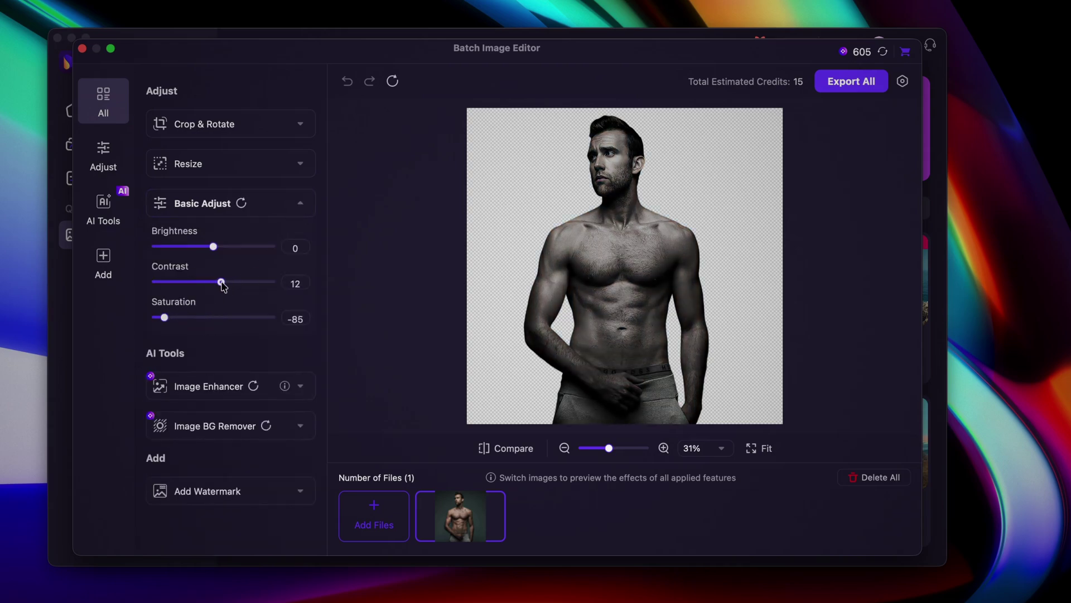
pyautogui.moveTo(213, 247); pyautogui.dragTo(228, 247)
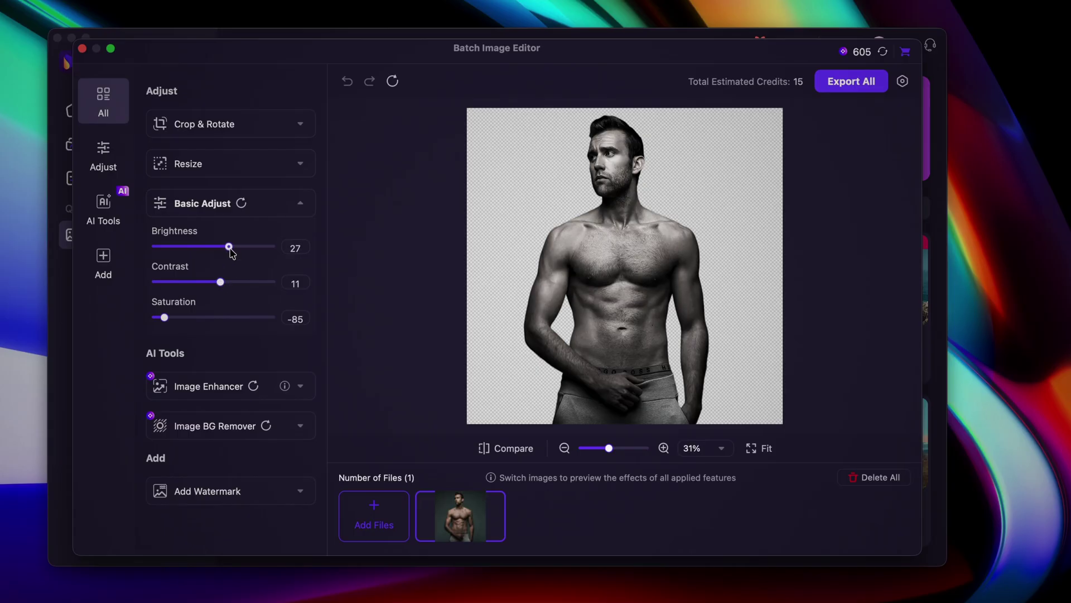
pyautogui.moveTo(229, 252); pyautogui.dragTo(231, 254)
pyautogui.click(849, 85)
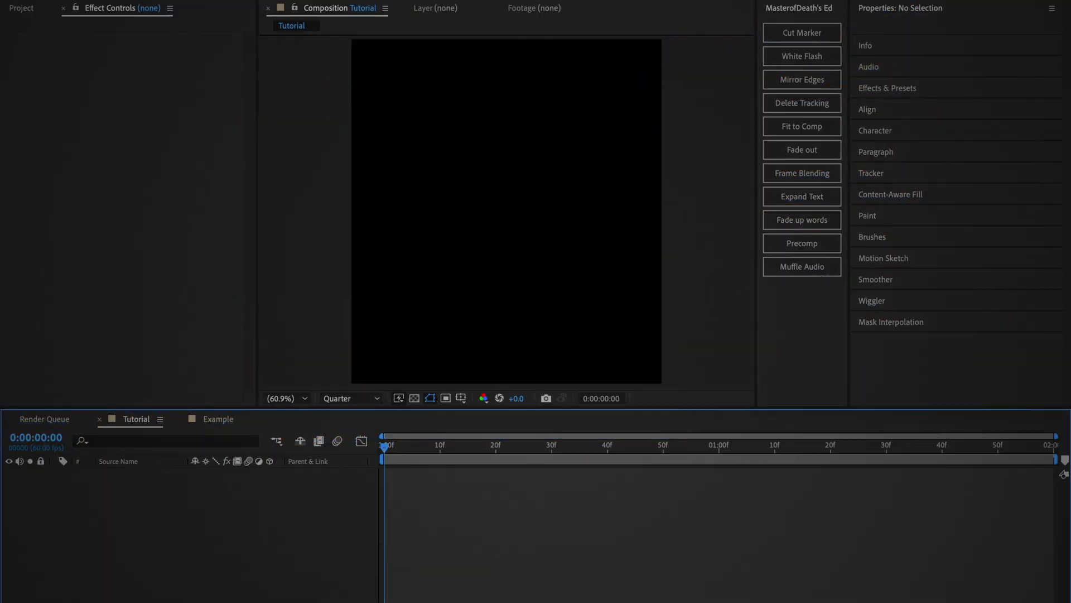
# Step: Add post upscale.png to the Tutorial composition and scale it to 57%
pyautogui.click(897, 591)
pyautogui.moveTo(809, 490); pyautogui.dragTo(481, 480)
pyautogui.press('s')
pyautogui.moveTo(210, 486); pyautogui.dragTo(186, 485)
pyautogui.moveTo(591, 235); pyautogui.dragTo(602, 266)
pyautogui.click(299, 49)
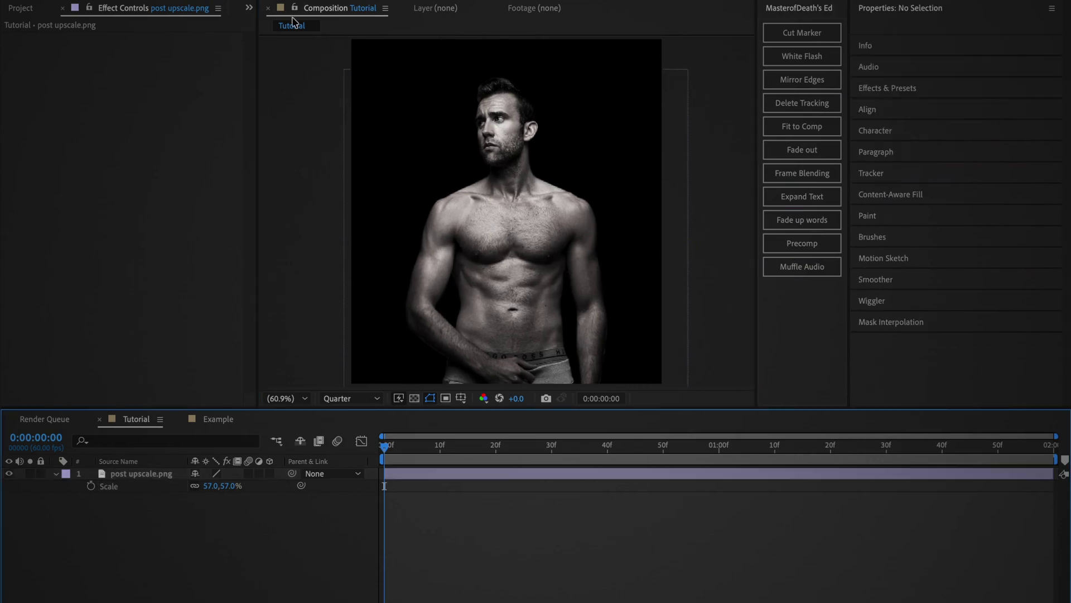
# Step: Create a 2880-wide light orange solid and place it beneath the cutout image
pyautogui.rightClick(217, 55)
pyautogui.click(424, 8)
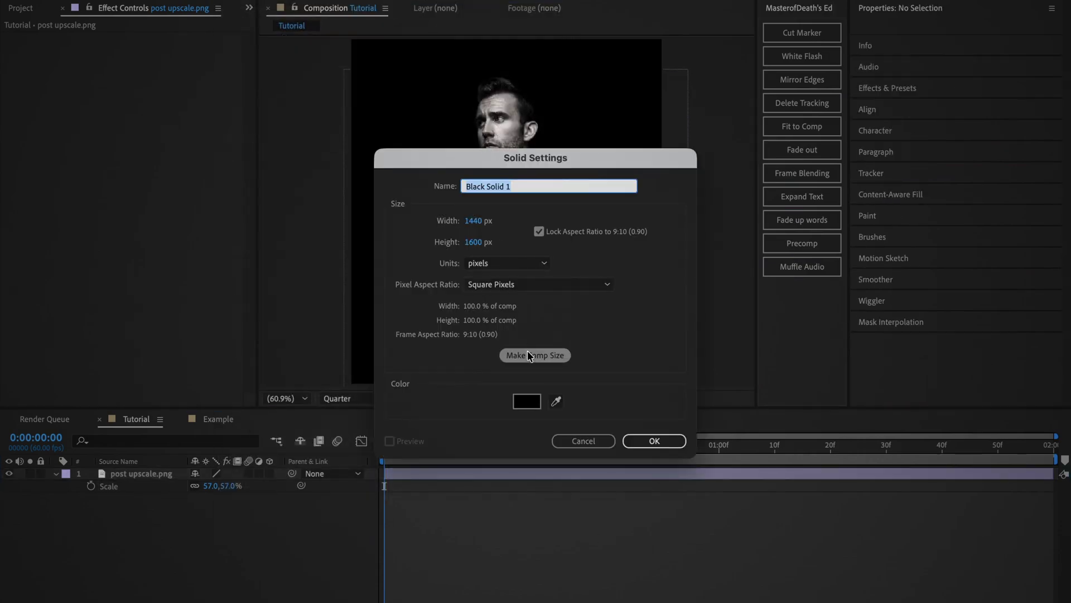
pyautogui.click(474, 221)
pyautogui.write('2880')
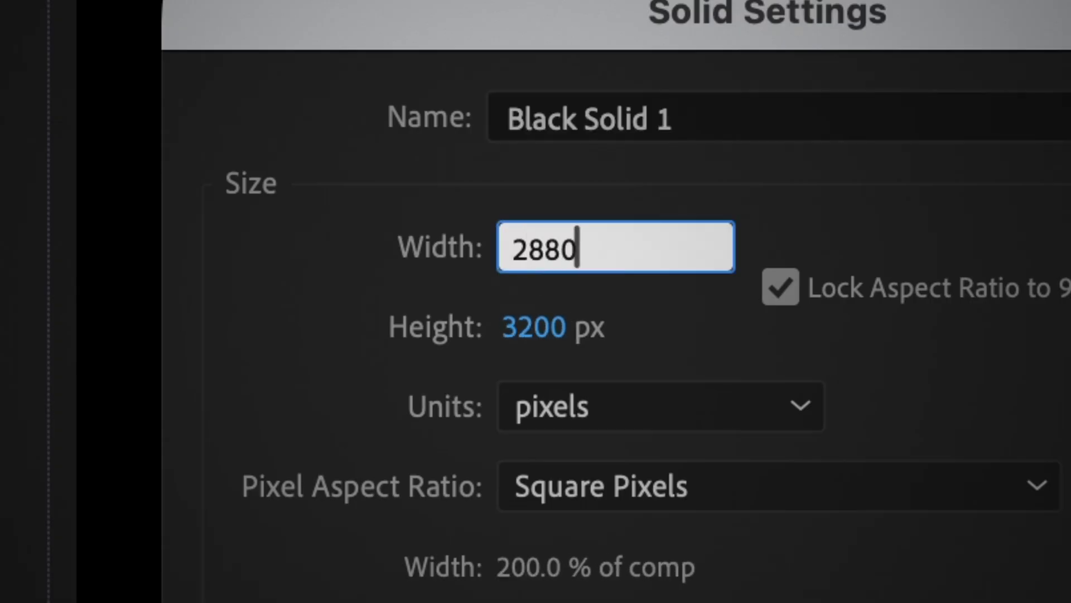
pyautogui.click(402, 401)
pyautogui.click(587, 396)
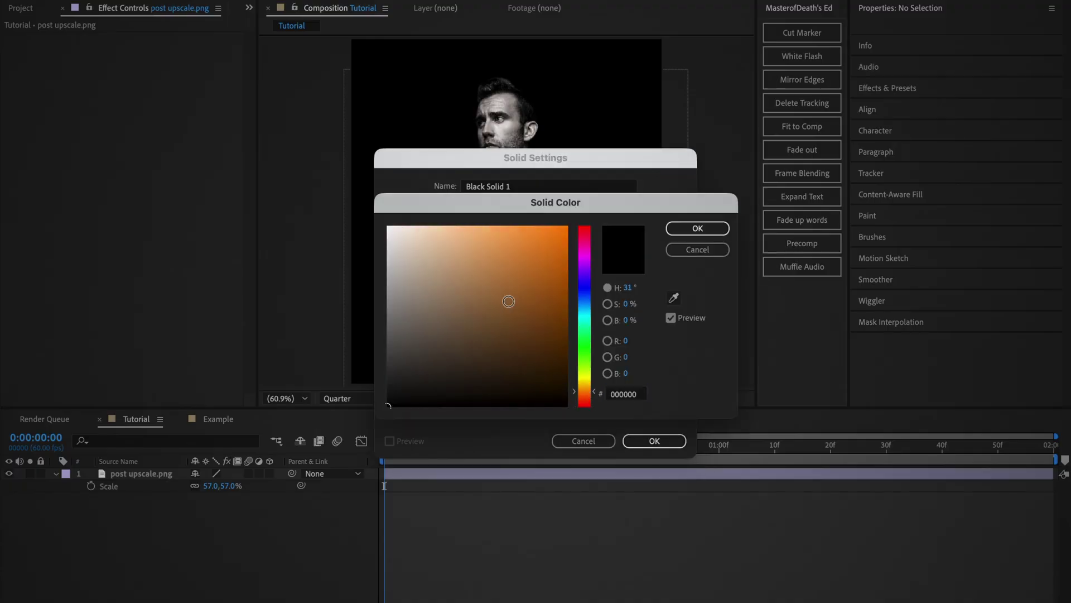
pyautogui.moveTo(501, 228); pyautogui.dragTo(499, 212)
pyautogui.click(697, 228)
pyautogui.click(654, 441)
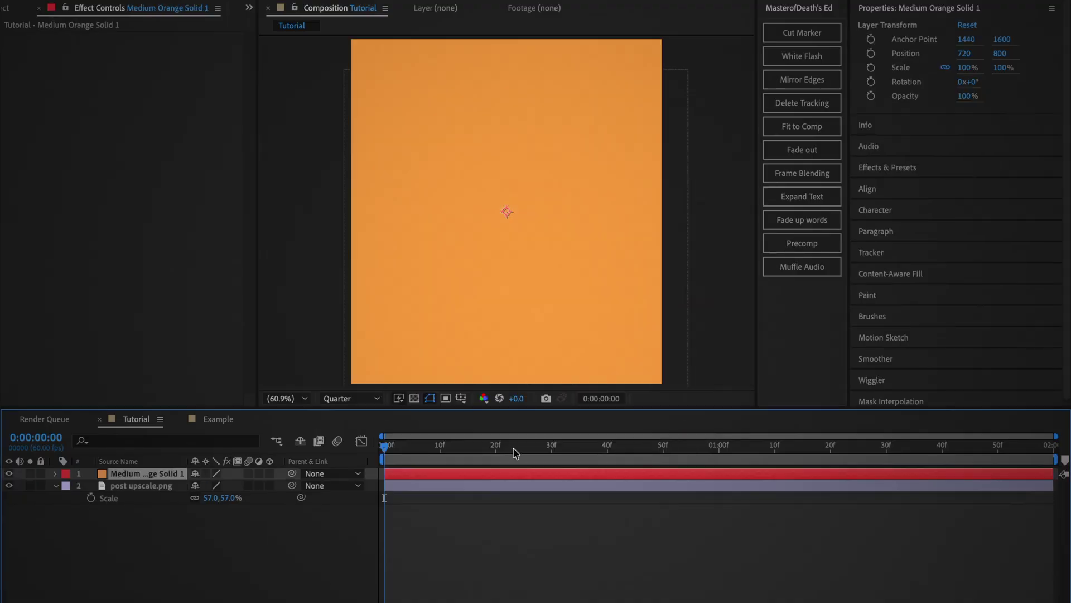
pyautogui.moveTo(155, 476); pyautogui.dragTo(158, 498)
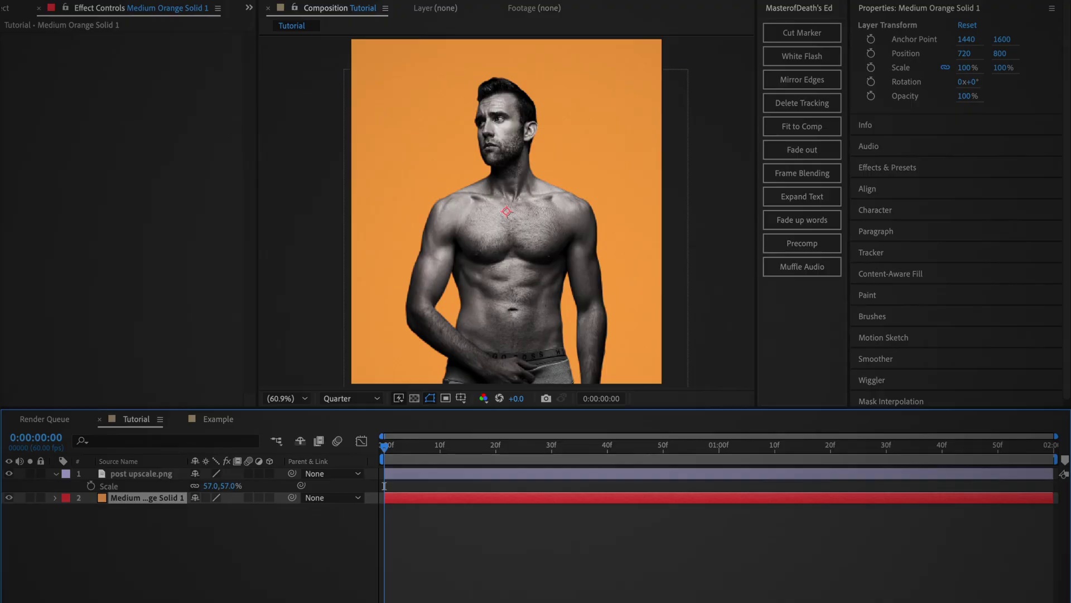
# Step: Add Null 2 at the top and parent the image and orange solid to it
pyautogui.click(233, 2)
pyautogui.click(424, 43)
pyautogui.moveTo(147, 504); pyautogui.dragTo(149, 474)
pyautogui.moveTo(291, 485); pyautogui.dragTo(142, 474)
pyautogui.moveTo(292, 510); pyautogui.dragTo(151, 476)
# Step: Keyframe Null 2's Position and Scale and shift those keyframes later in time
pyautogui.press('p')
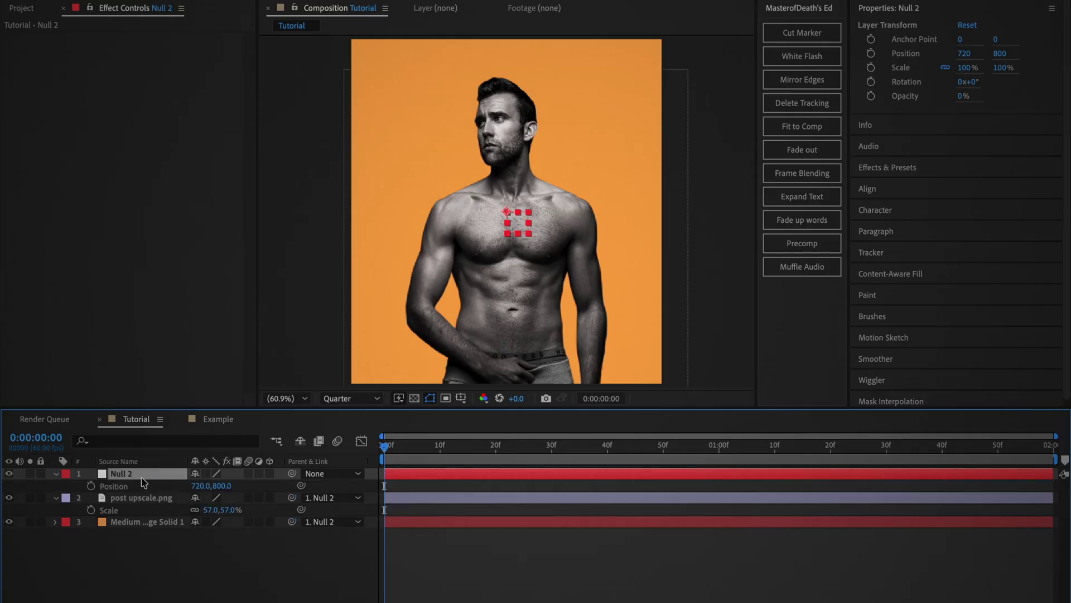
pyautogui.hotkey('shift', 's')
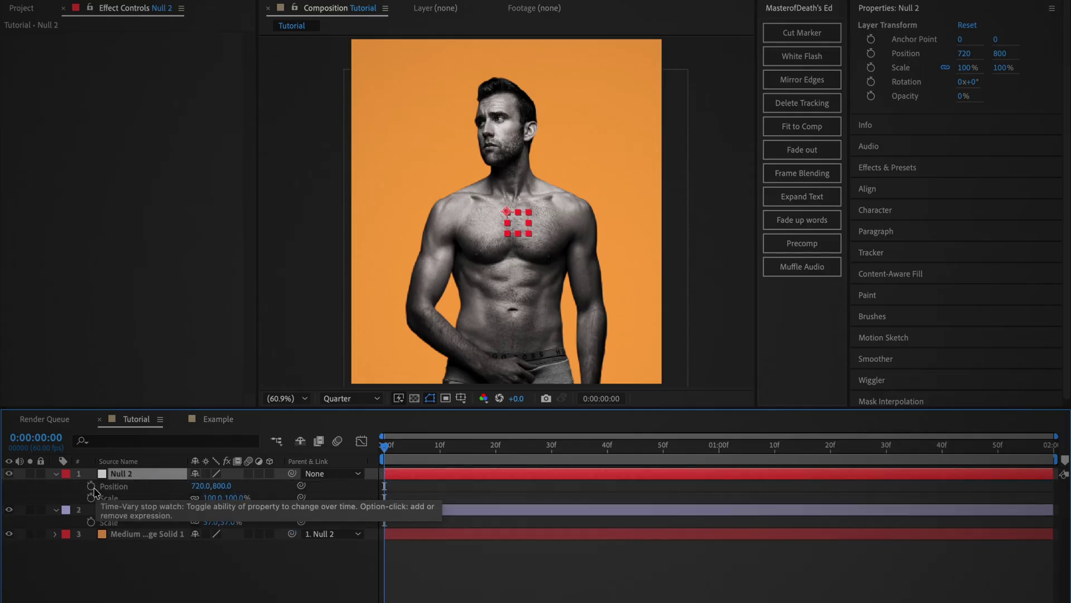
pyautogui.click(91, 485)
pyautogui.click(91, 498)
pyautogui.moveTo(391, 497); pyautogui.dragTo(665, 504)
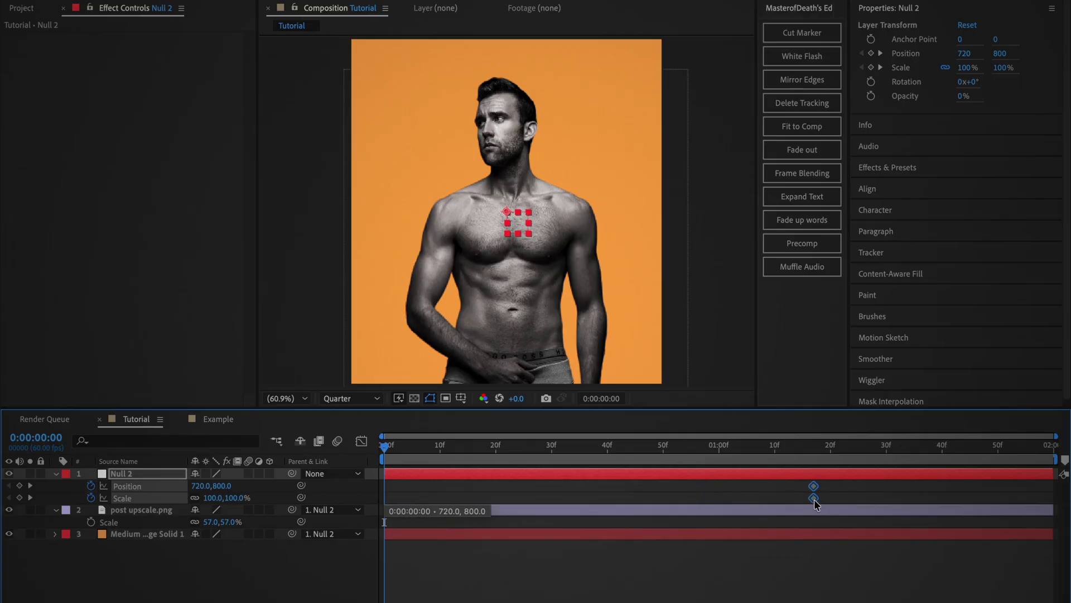
pyautogui.moveTo(819, 504); pyautogui.dragTo(814, 504)
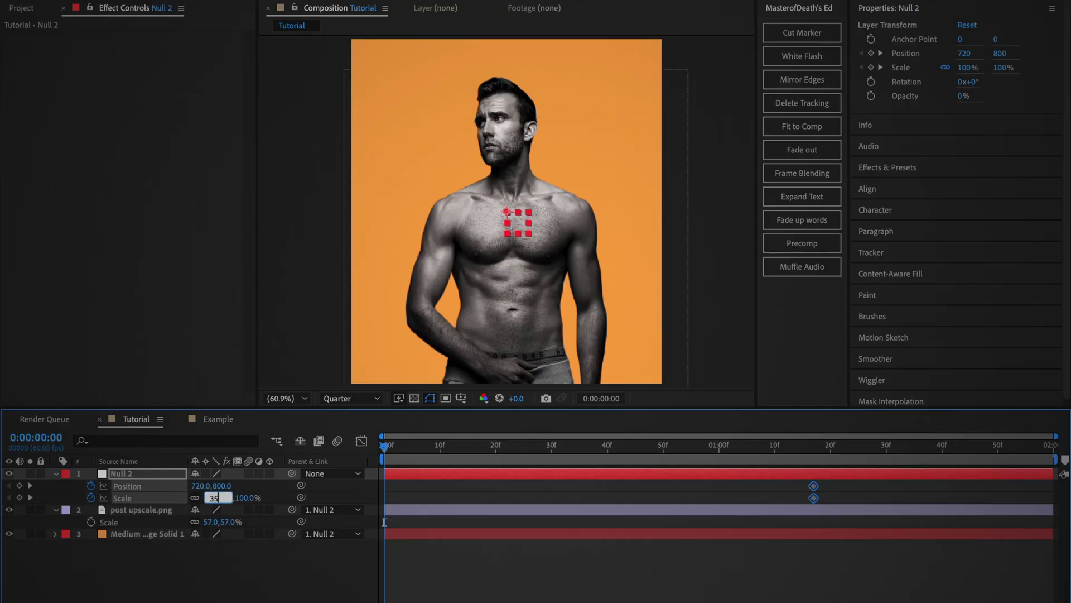
# Step: At the start, set Null 2's Scale to 35% and push its Position below the frame
pyautogui.write('35')
pyautogui.press('Return')
pyautogui.moveTo(229, 487); pyautogui.dragTo(402, 536)
pyautogui.moveTo(226, 487); pyautogui.dragTo(530, 569)
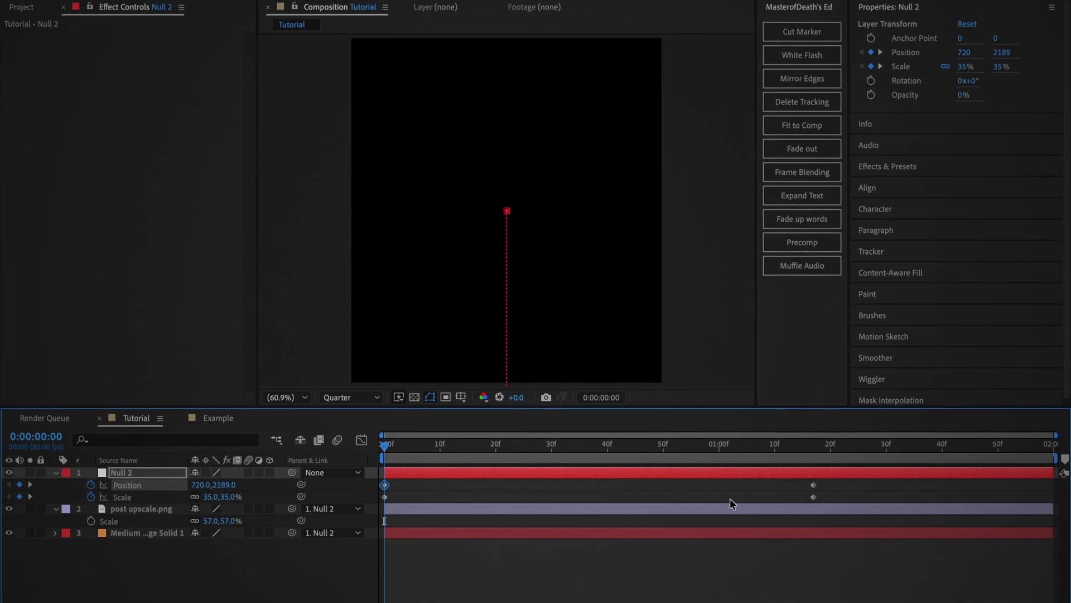
# Step: In the speed graph, ease Null 2's keyframes to about 42% incoming and 33% outgoing influence
pyautogui.moveTo(894, 503); pyautogui.dragTo(339, 471)
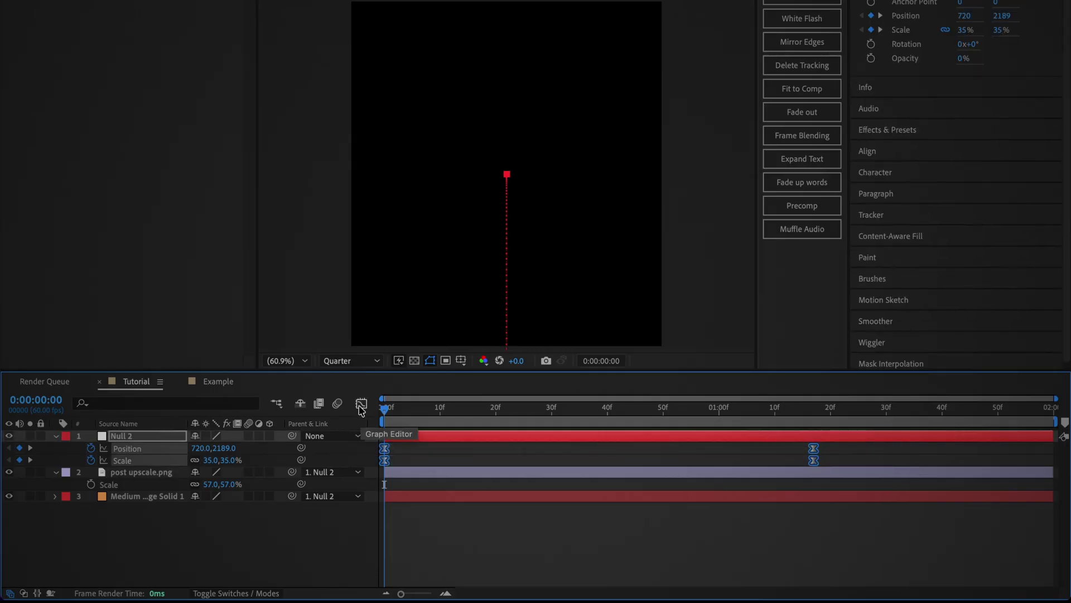
pyautogui.click(361, 405)
pyautogui.click(578, 581)
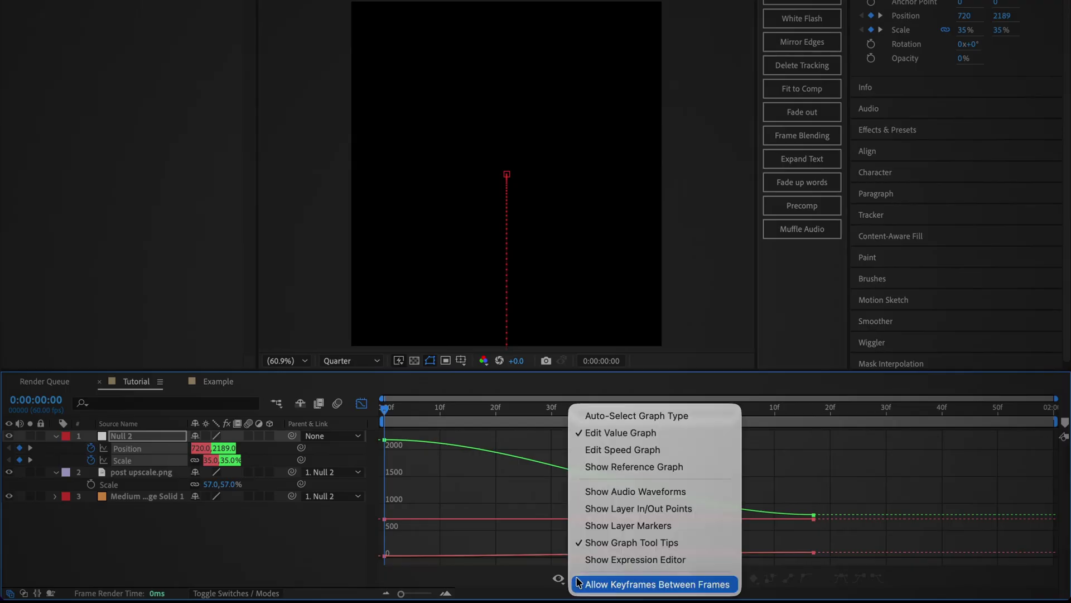
pyautogui.click(620, 449)
pyautogui.moveTo(843, 520); pyautogui.dragTo(584, 557)
pyautogui.moveTo(444, 546); pyautogui.dragTo(357, 563)
pyautogui.moveTo(455, 553); pyautogui.dragTo(505, 553)
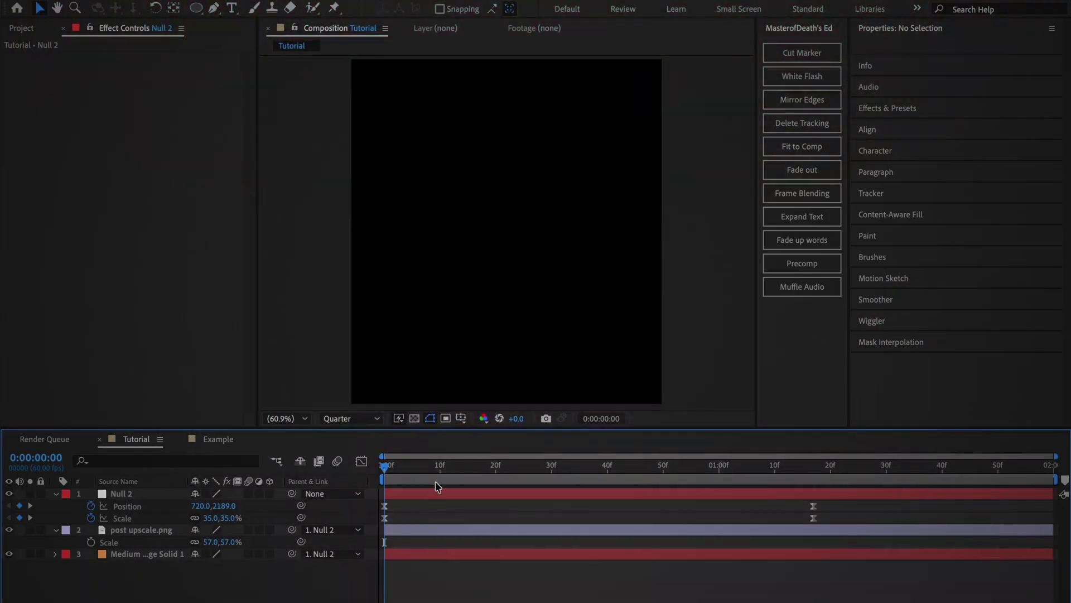
pyautogui.moveTo(438, 481); pyautogui.dragTo(867, 482)
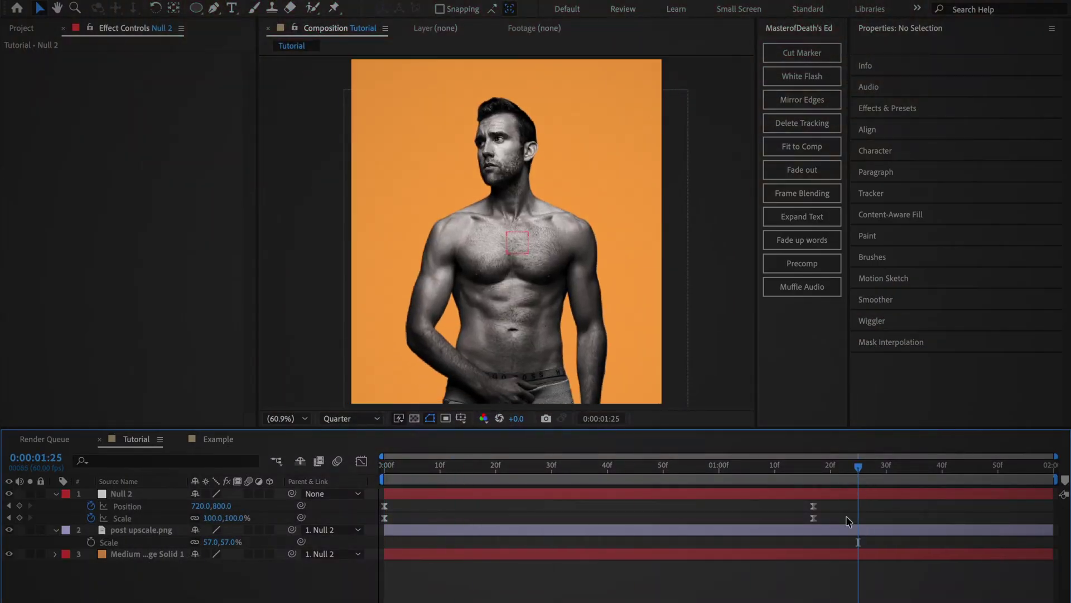
# Step: Draw an elliptical mask on the orange solid
pyautogui.click(842, 554)
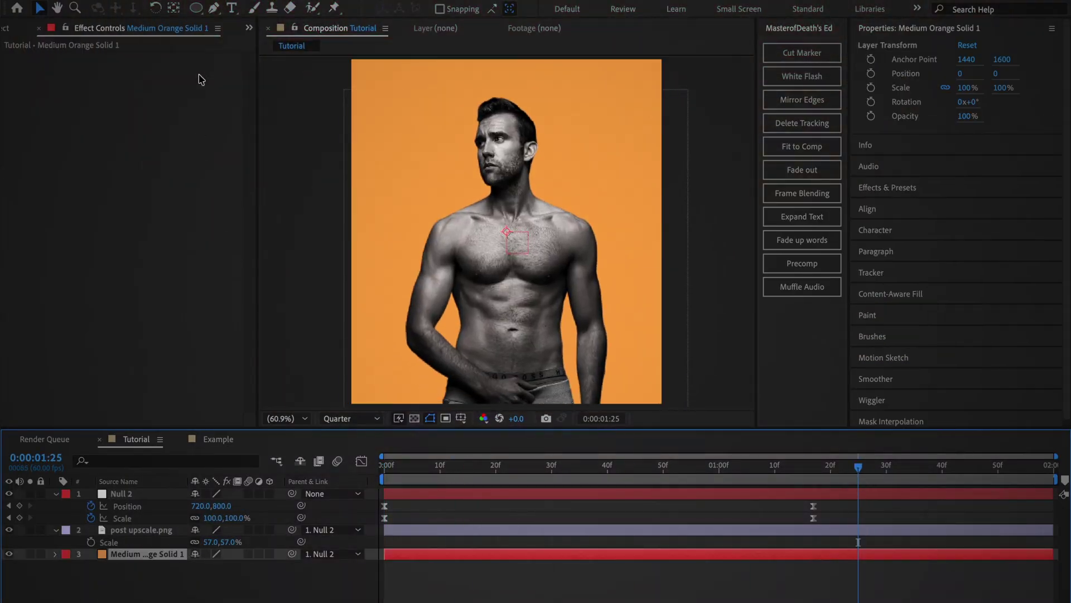
pyautogui.click(196, 8)
pyautogui.moveTo(430, 83); pyautogui.dragTo(593, 330)
pyautogui.press('v')
pyautogui.click(94, 483)
# Step: Apply the Aura Effect Texture preset to the solid and preview the fiery result
pyautogui.press('Home')
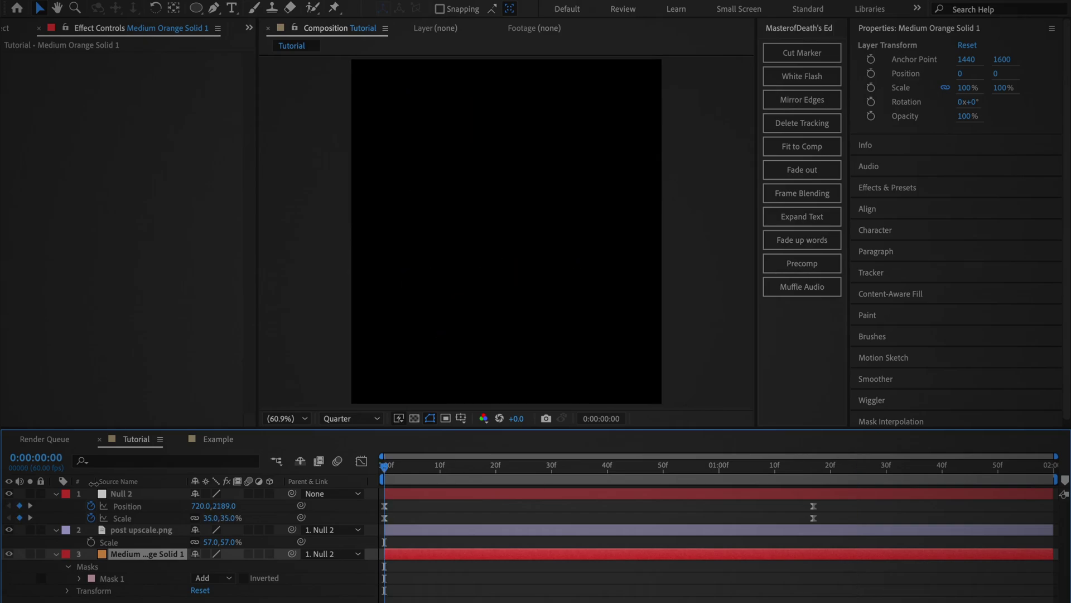
pyautogui.hotkey('ctrl', 'space')
pyautogui.write('aura ef')
pyautogui.press('Return')
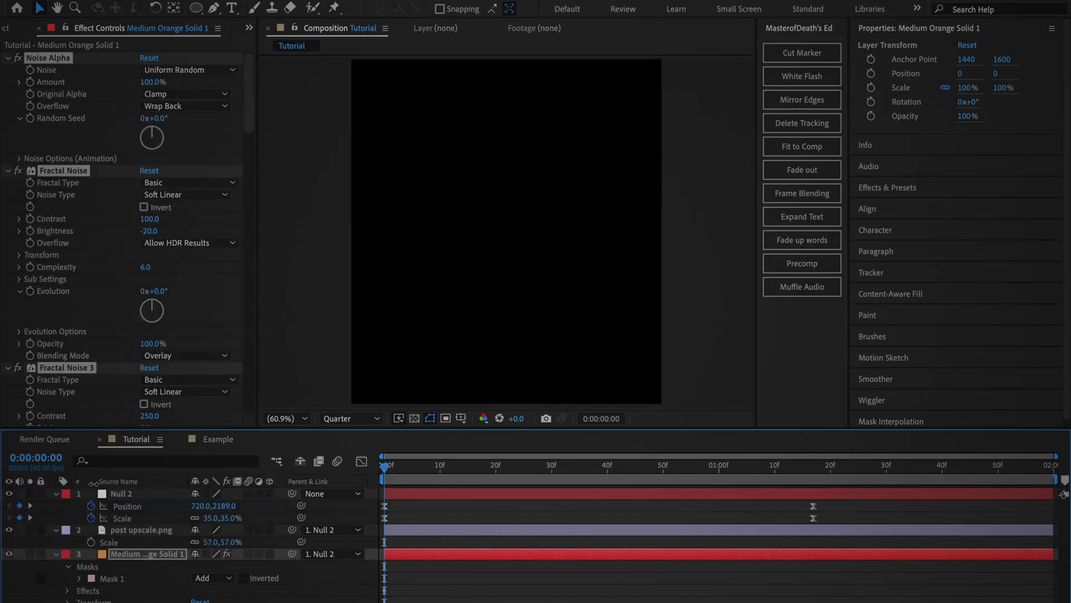
pyautogui.click(494, 582)
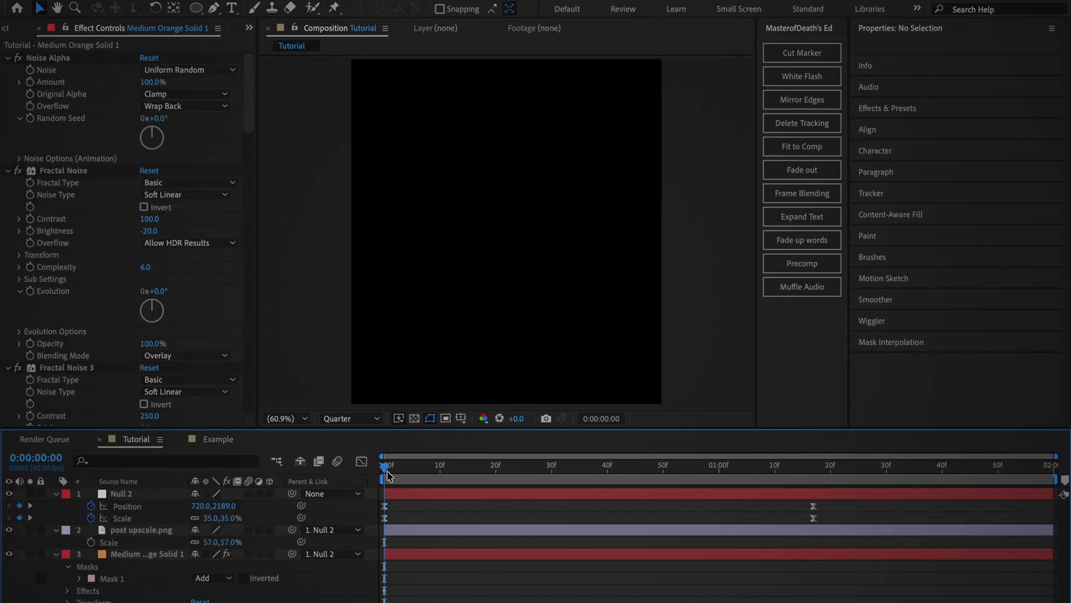
pyautogui.moveTo(468, 476); pyautogui.dragTo(883, 499)
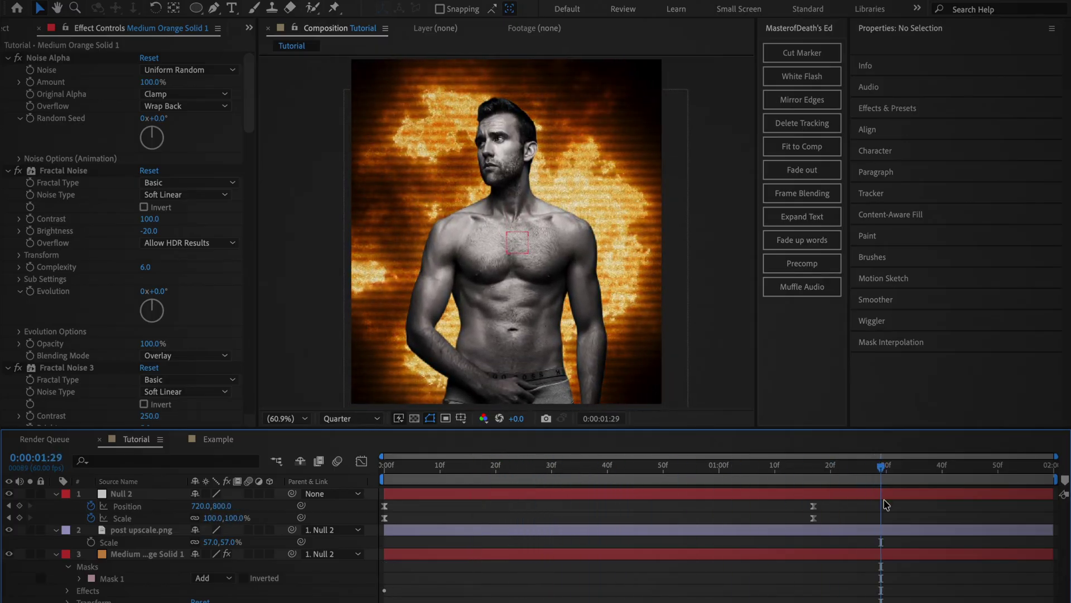
# Step: Set 0% opacity keyframes at 0f on both the actor and orange solid layers
pyautogui.click(879, 534)
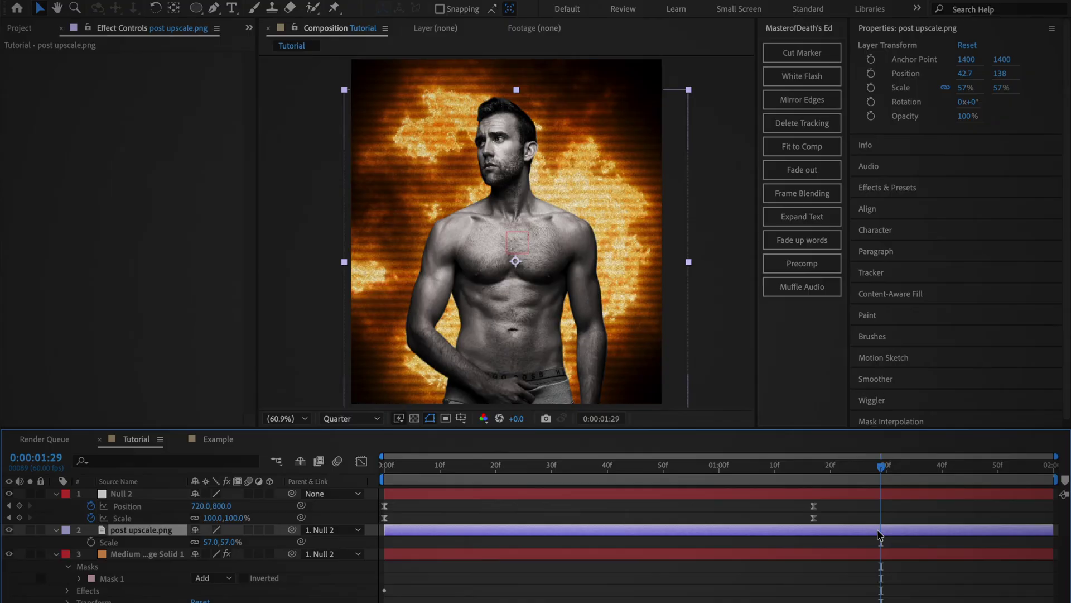
pyautogui.hotkey('ctrl', 'space')
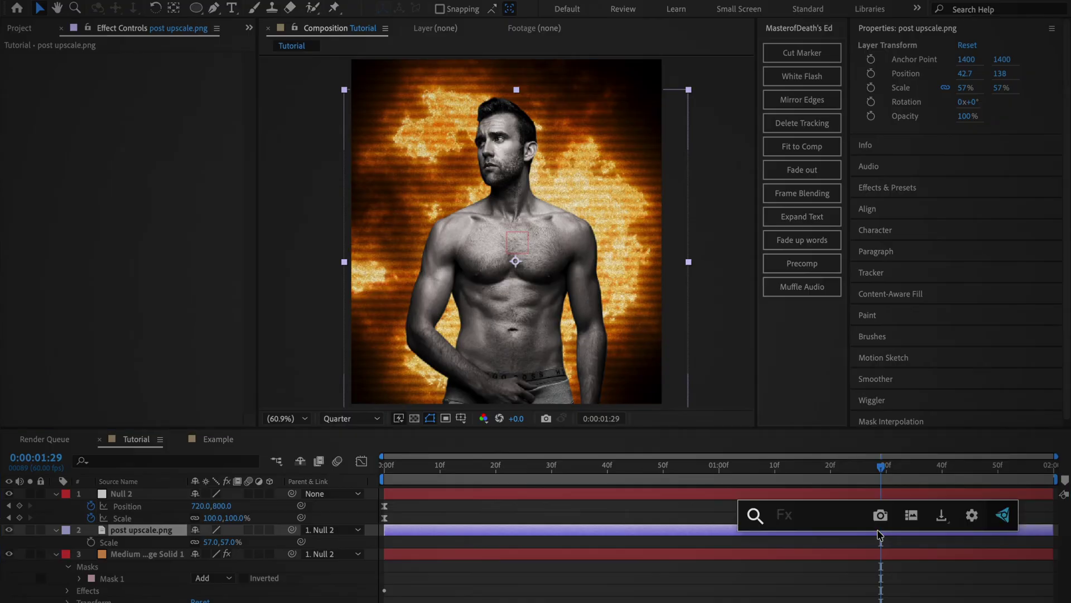
pyautogui.press('Escape')
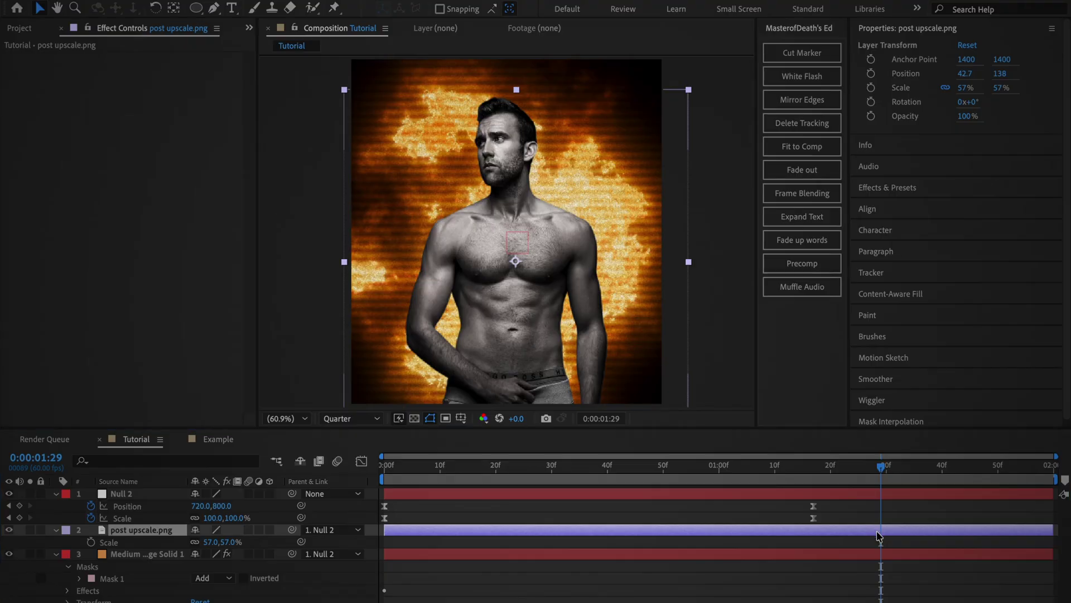
pyautogui.keyDown('shift'); pyautogui.click(882, 553); pyautogui.keyUp('shift')
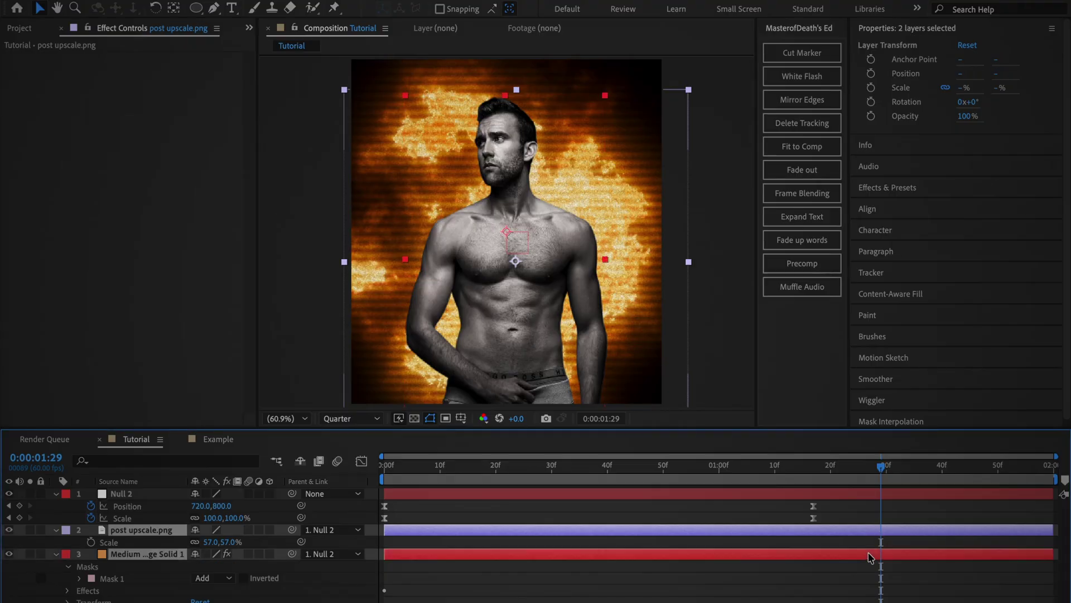
pyautogui.press('t')
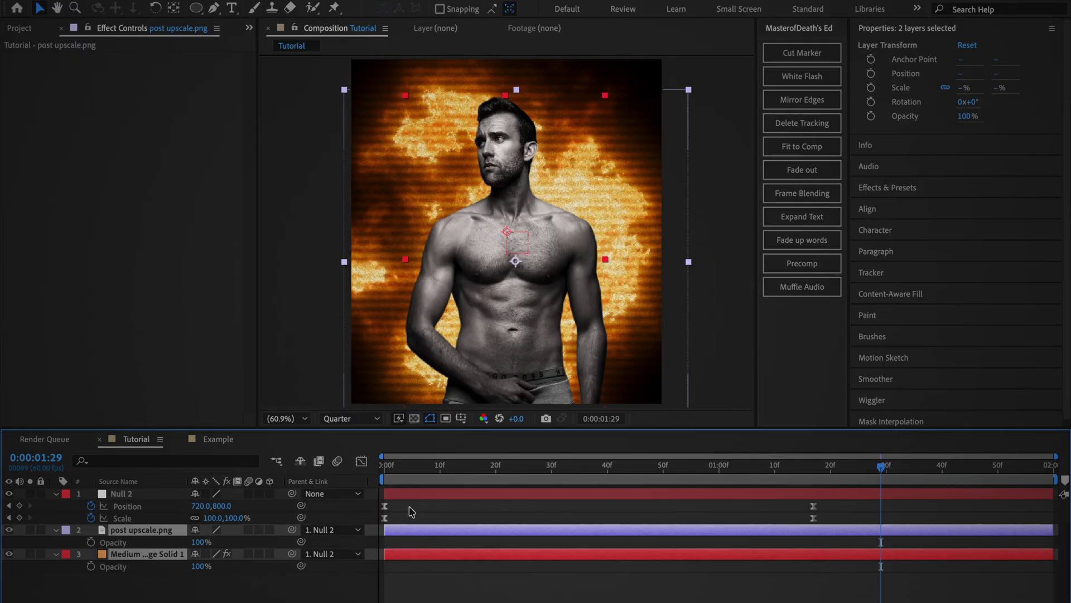
pyautogui.click(405, 464)
pyautogui.click(91, 543)
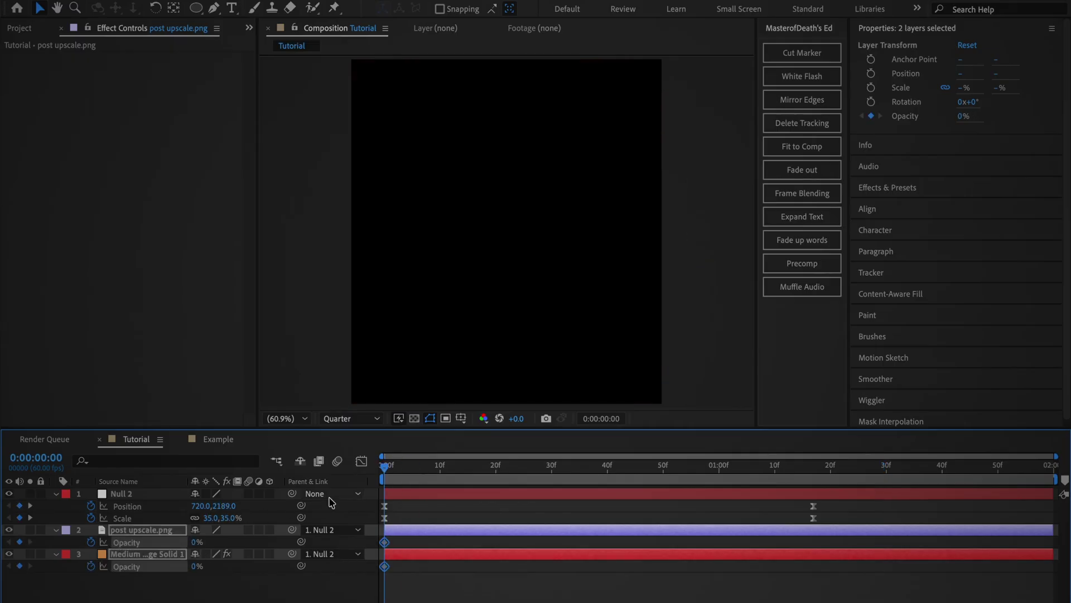
# Step: Key the actor to 100% opacity at 20f and the fire solid at 35f
pyautogui.click(416, 577)
pyautogui.moveTo(425, 479); pyautogui.dragTo(497, 479)
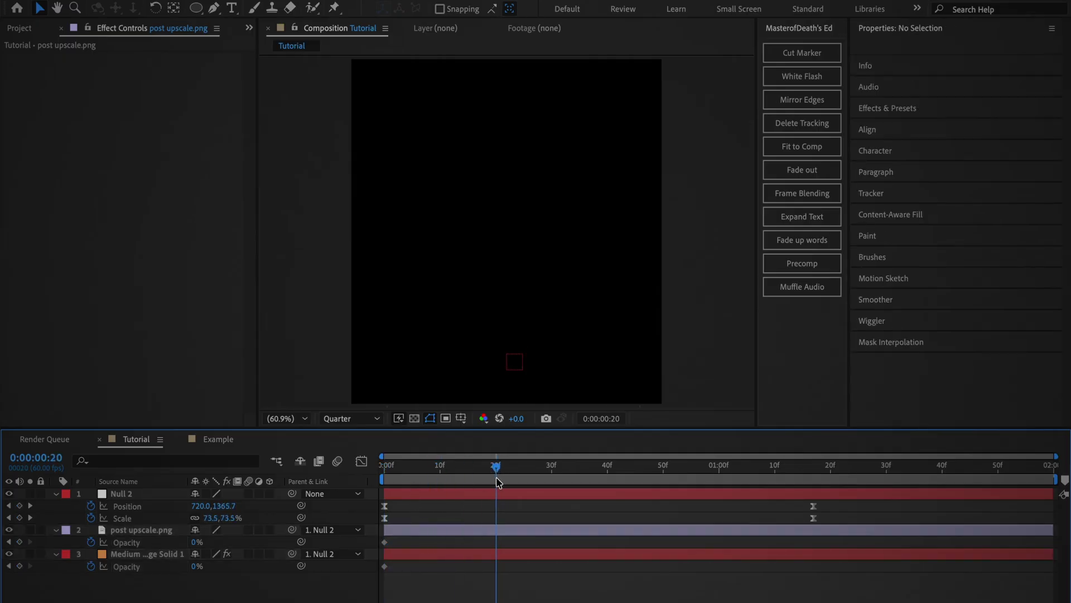
pyautogui.click(196, 543)
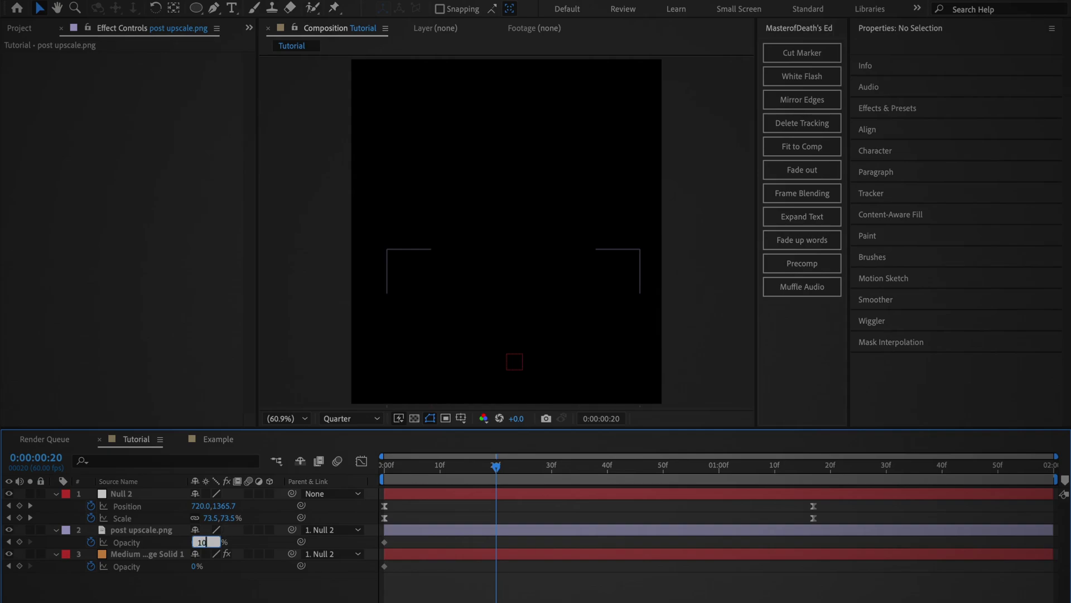
pyautogui.press('Return')
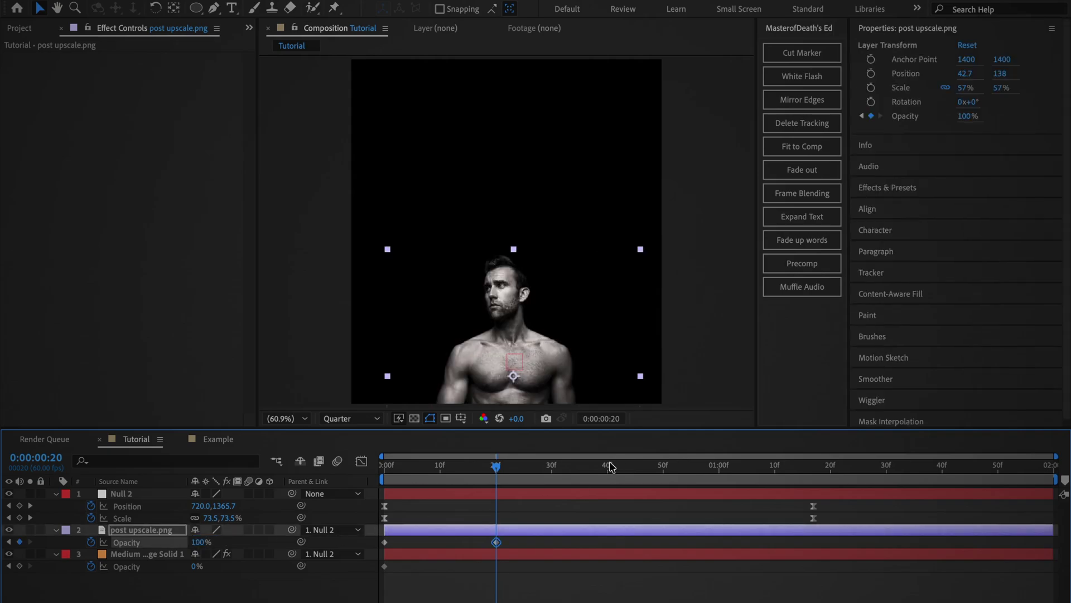
pyautogui.moveTo(585, 472); pyautogui.dragTo(580, 472)
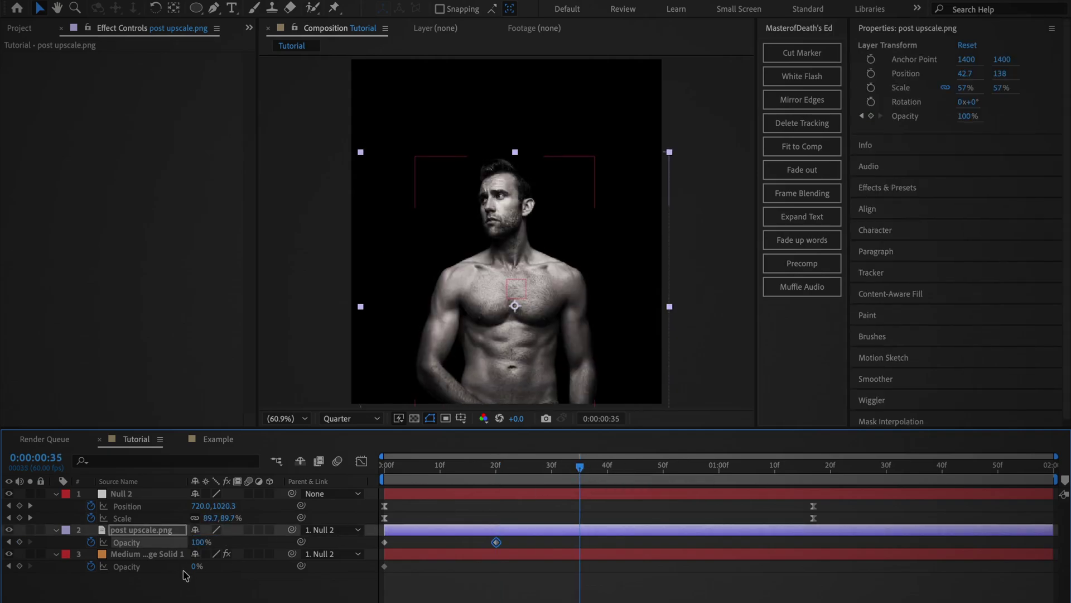
pyautogui.moveTo(194, 566); pyautogui.dragTo(501, 573)
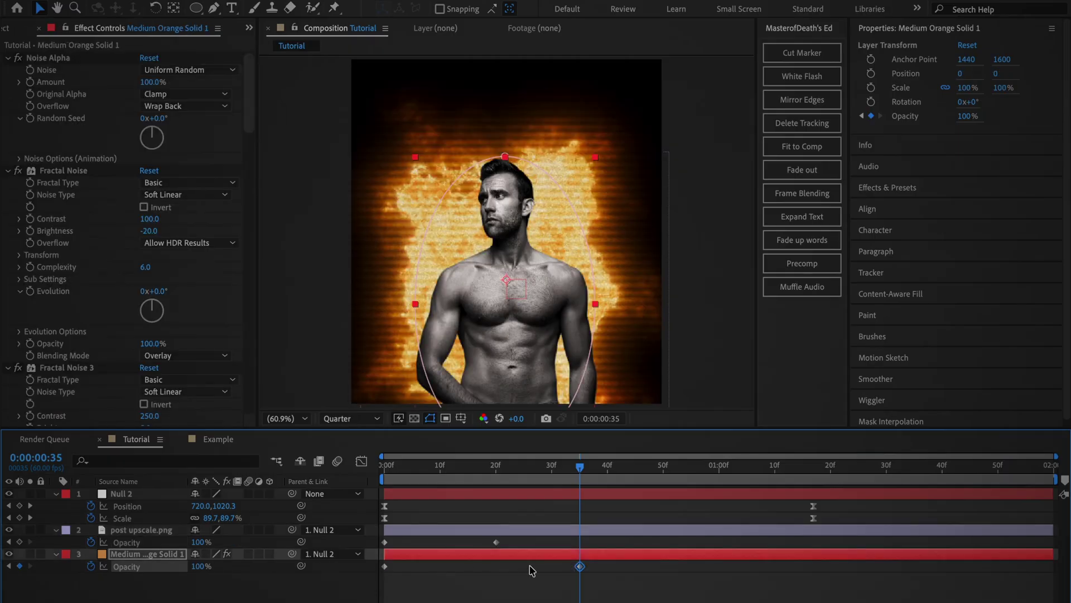
pyautogui.moveTo(698, 471); pyautogui.dragTo(828, 474)
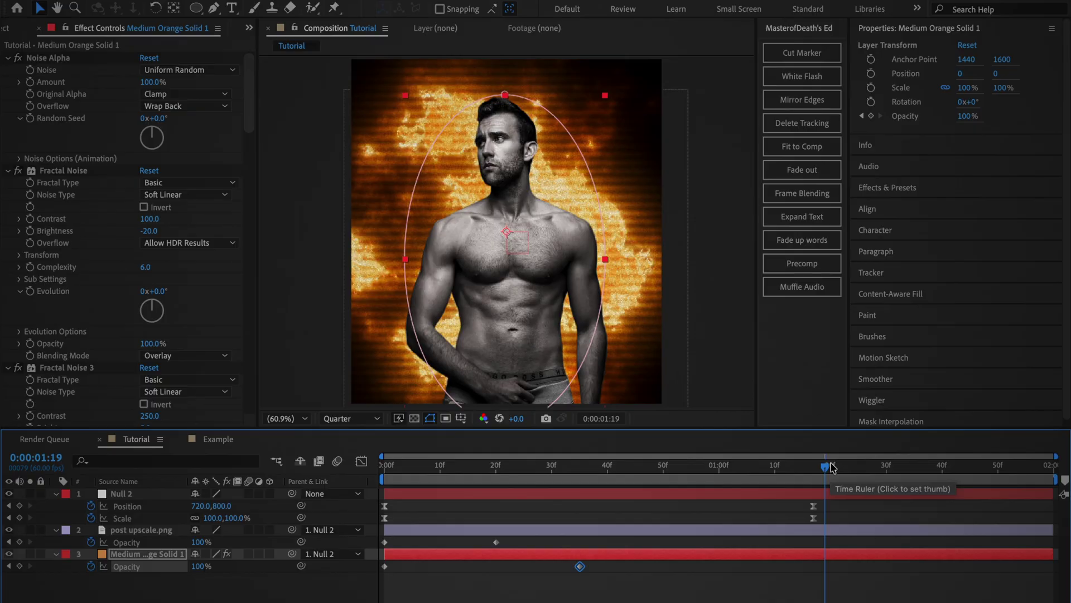
pyautogui.press('F2')
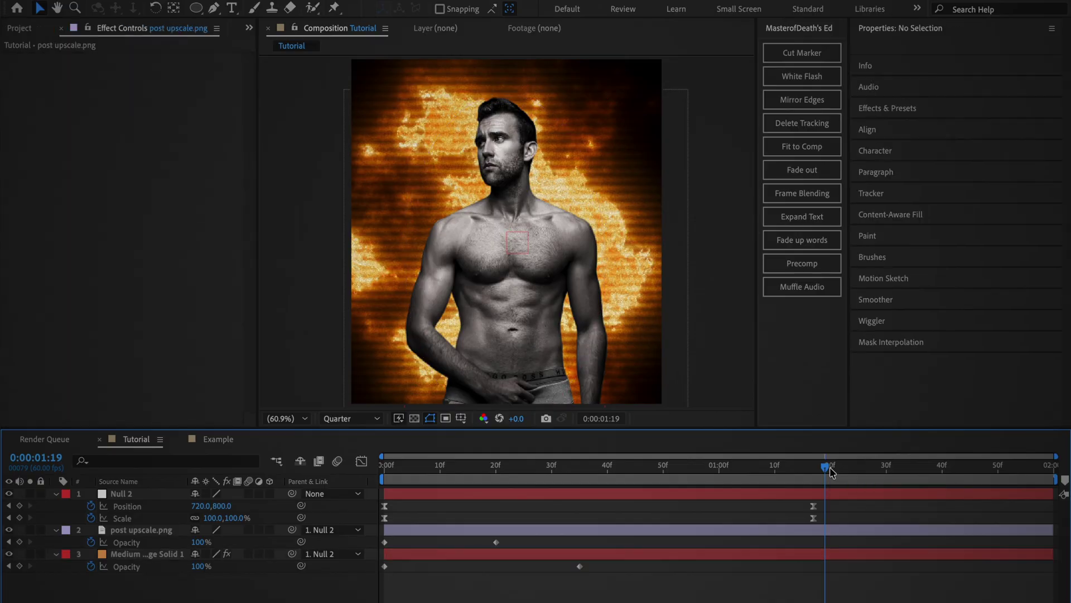
# Step: Apply Deep Glow and Drop Shadow to the actor layer post upscale.png
pyautogui.click(834, 533)
pyautogui.hotkey('ctrl', 'space')
pyautogui.write('deep')
pyautogui.press('Return')
pyautogui.hotkey('ctrl', 'space')
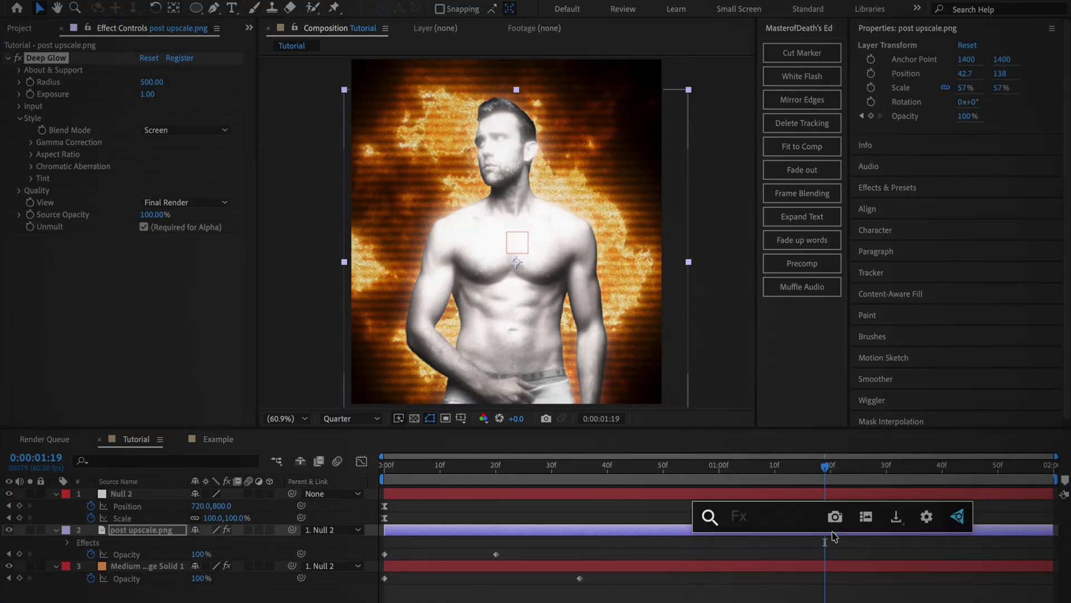
pyautogui.write('drop')
pyautogui.press('Return')
# Step: Add the Looks and CC Vignette effects to the same layer
pyautogui.hotkey('ctrl', 'space')
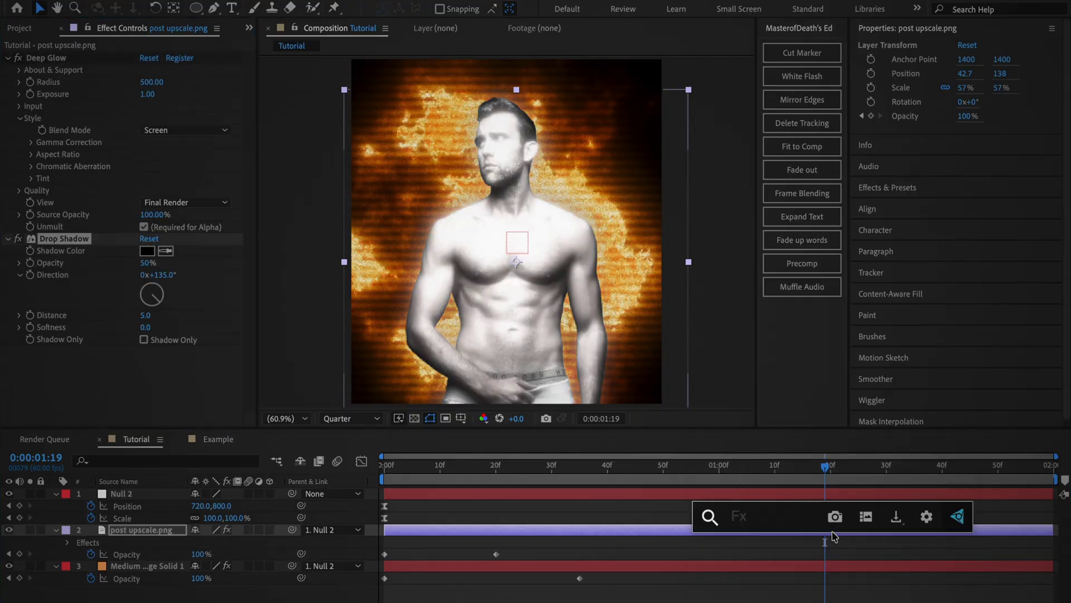
pyautogui.write('look')
pyautogui.press('Return')
pyautogui.hotkey('ctrl', 'space')
pyautogui.write('cc vi')
pyautogui.press('Return')
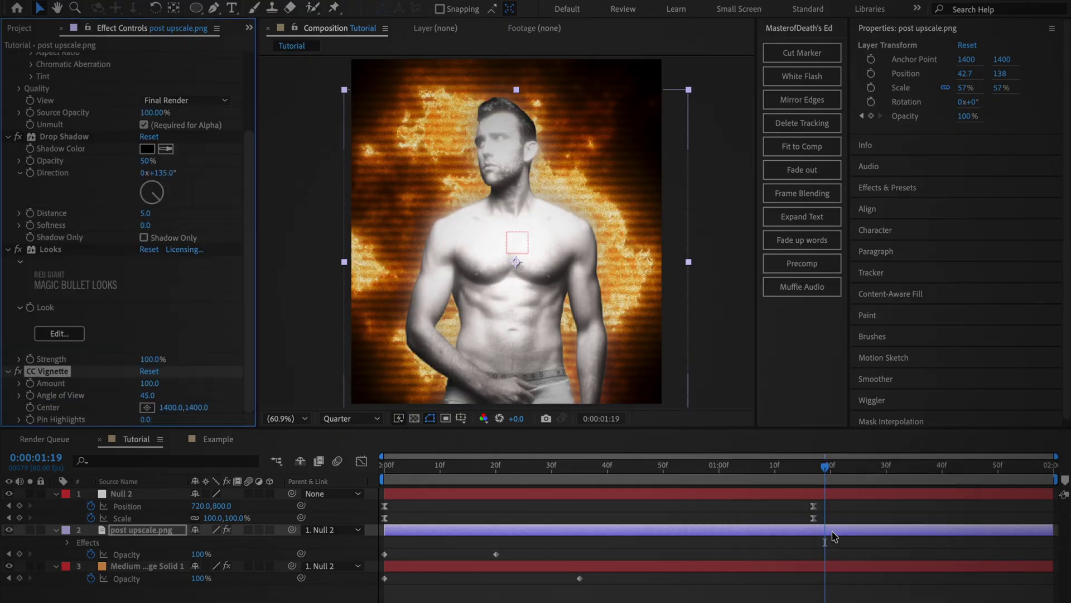
# Step: Set the Deep Glow radius to 1000 and exposure to 0.1, then expand its Tint settings
pyautogui.scroll(5, 296, 463)
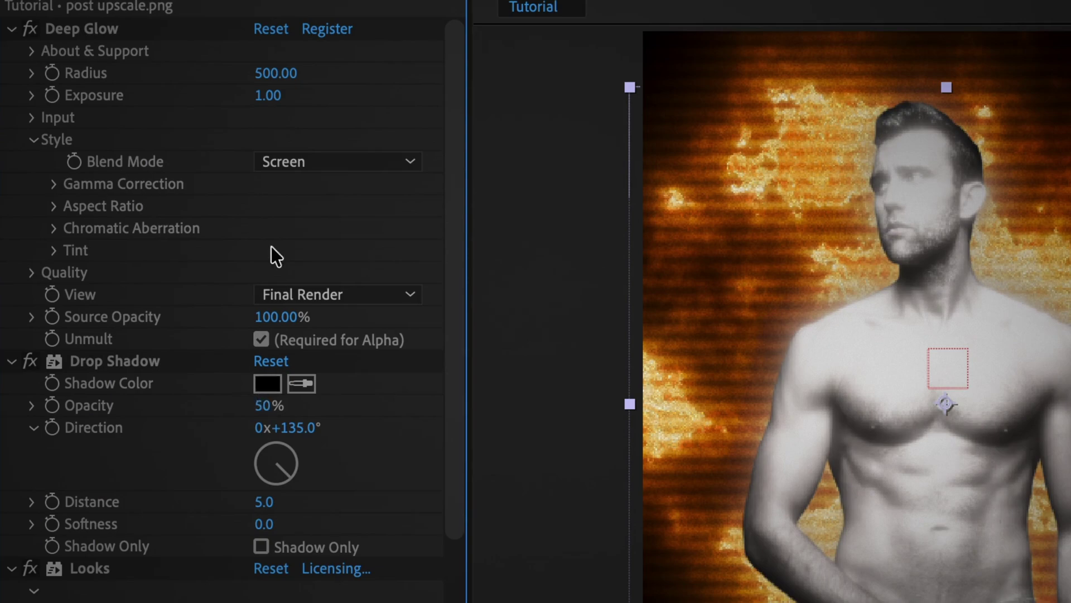
pyautogui.write('1000')
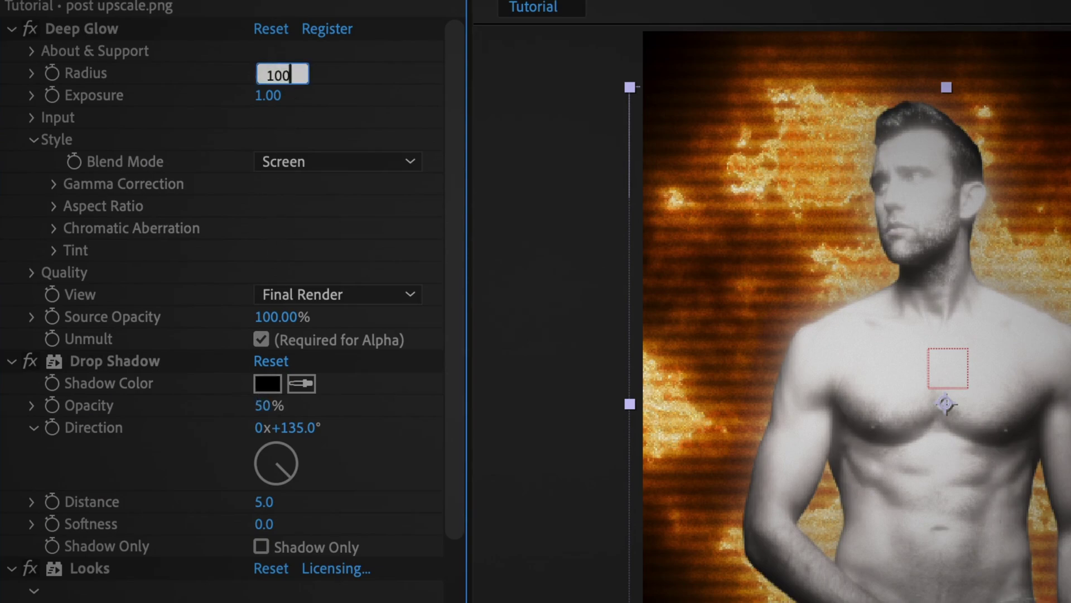
pyautogui.press('Return')
pyautogui.click(267, 96)
pyautogui.write('0.1')
pyautogui.press('Return')
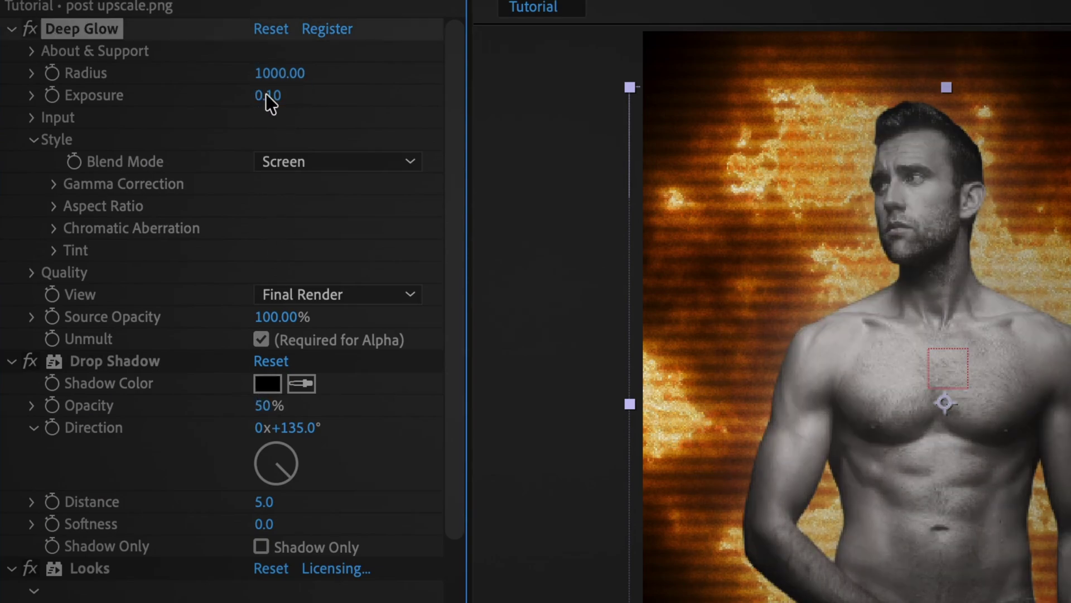
pyautogui.click(55, 250)
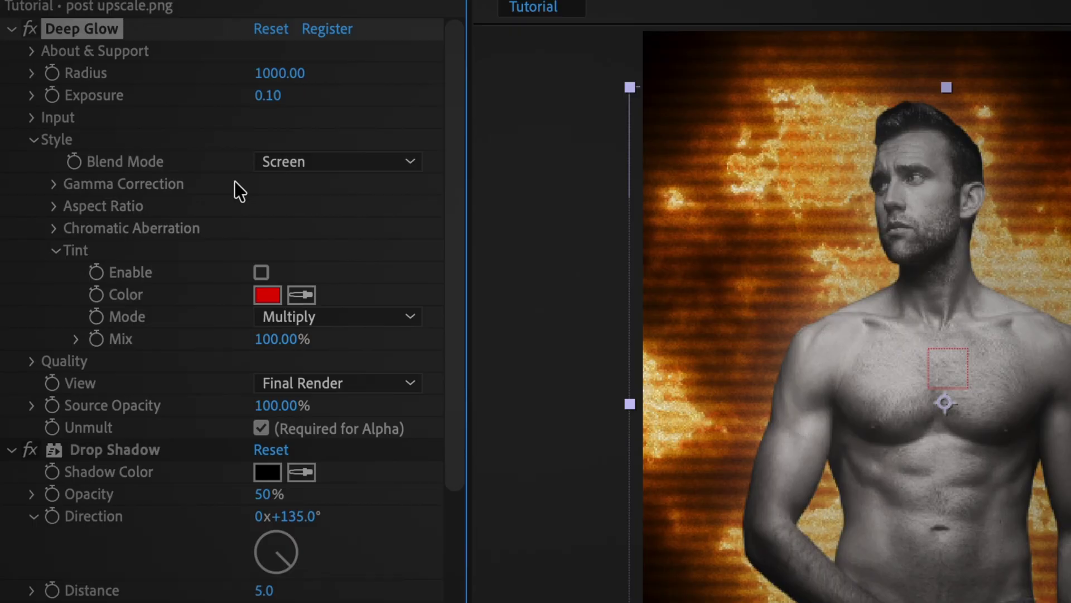
# Step: Raise the drop shadow opacity to 100% and set its softness to 100
pyautogui.scroll(-5, 233, 181)
pyautogui.moveTo(265, 216); pyautogui.dragTo(585, 252)
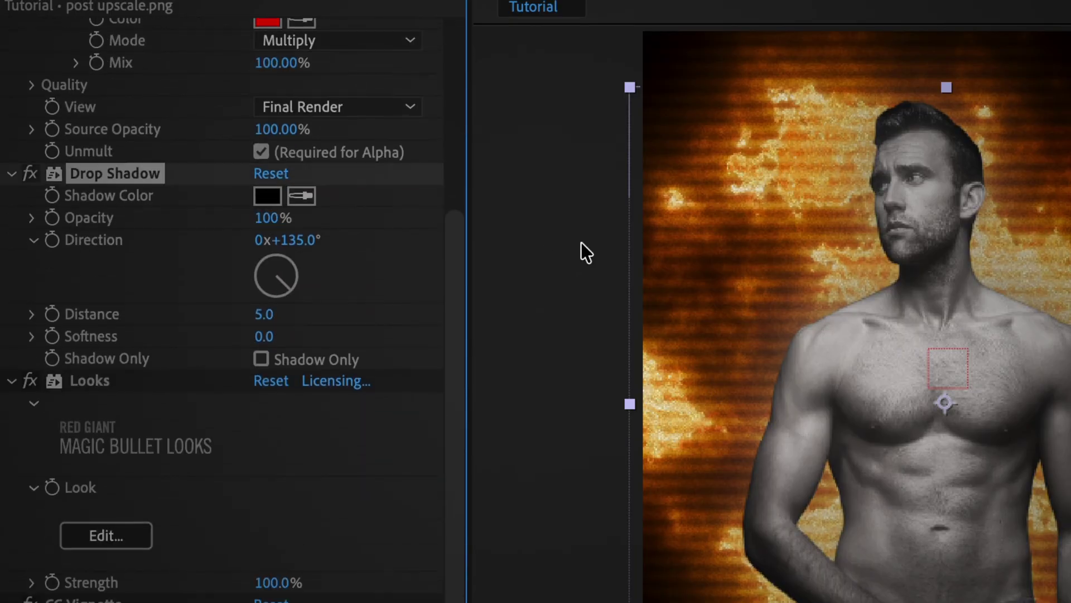
pyautogui.click(264, 336)
pyautogui.write('100')
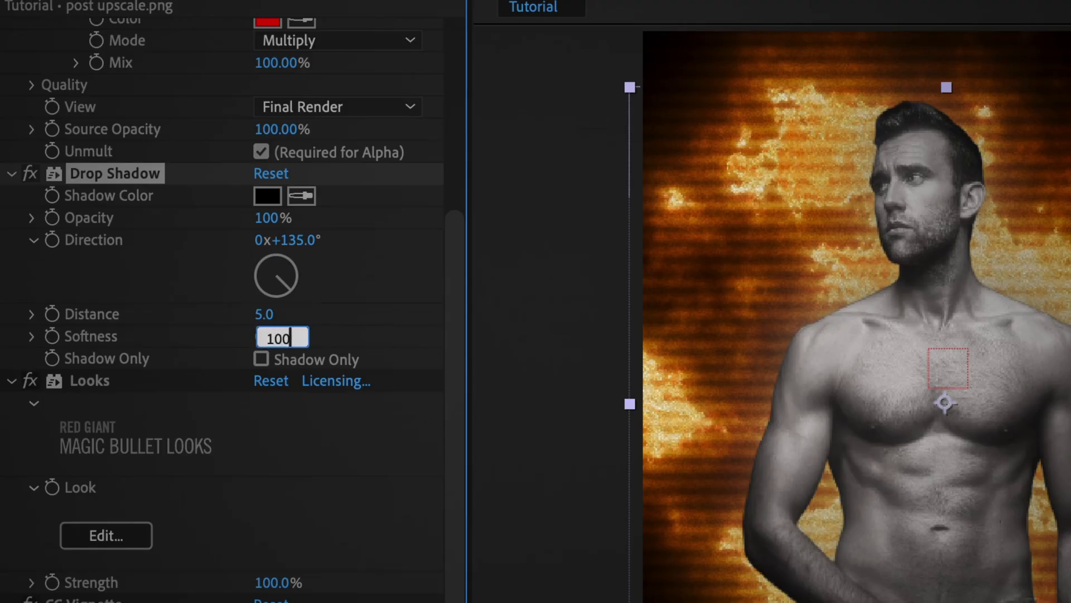
pyautogui.press('Return')
# Step: Duplicate the drop shadow and set the copy's opacity to 50%
pyautogui.hotkey('ctrl', 'd')
pyautogui.click(273, 219)
pyautogui.write('50')
pyautogui.press('Return')
pyautogui.click(132, 537)
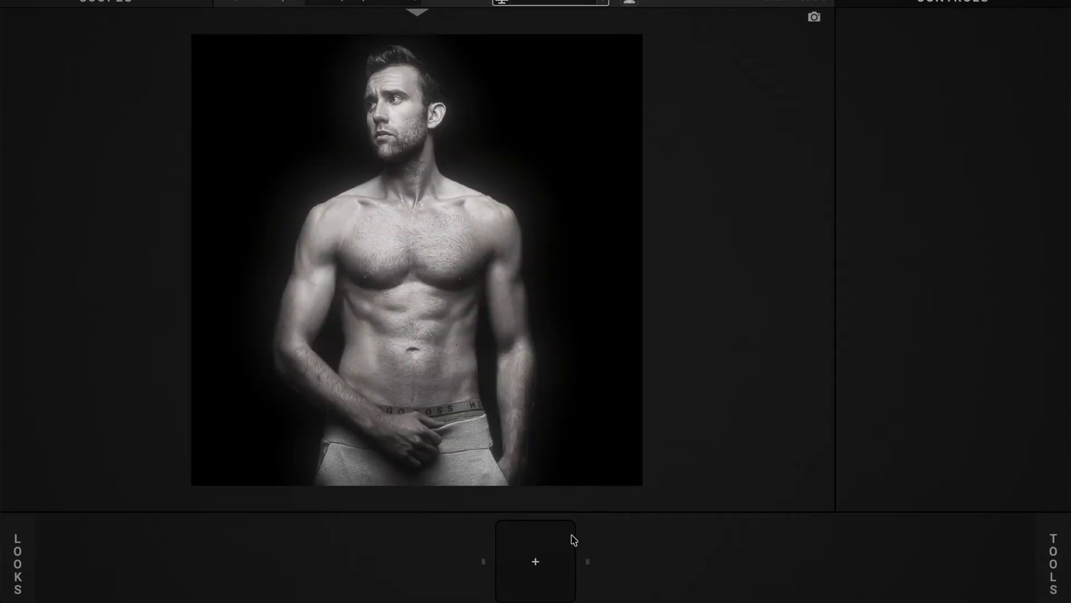
# Step: Add Optical Diffusion, Gradient and Clarity to the Looks tool chain
pyautogui.click(1053, 550)
pyautogui.moveTo(711, 313); pyautogui.dragTo(534, 558)
pyautogui.click(1053, 551)
pyautogui.moveTo(937, 66); pyautogui.dragTo(578, 555)
pyautogui.moveTo(773, 491); pyautogui.dragTo(625, 564)
# Step: Make the Gradient near black with Y1 at +75% and Y2 at -50%
pyautogui.click(531, 553)
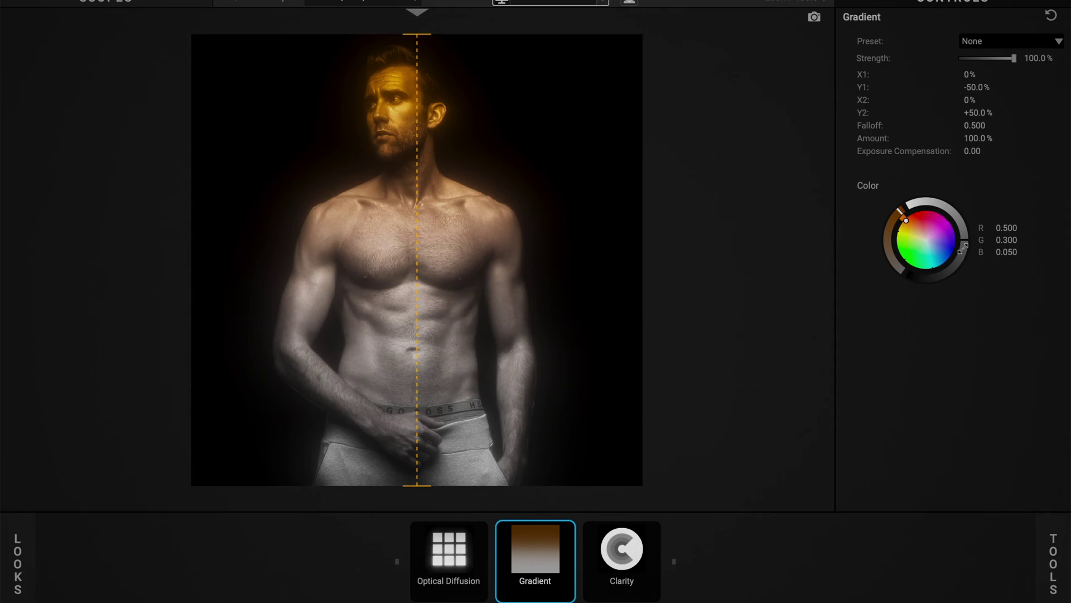
pyautogui.moveTo(899, 211); pyautogui.dragTo(910, 274)
pyautogui.click(974, 87)
pyautogui.write('75')
pyautogui.press('Return')
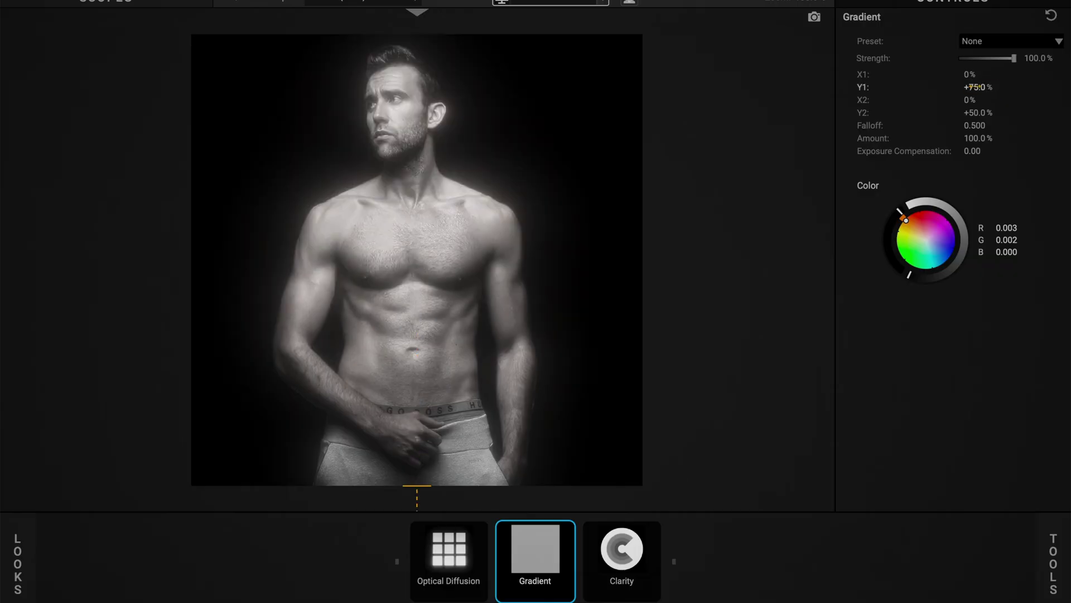
pyautogui.click(974, 113)
pyautogui.press('BackSpace')
pyautogui.write('-50')
pyautogui.press('Return')
# Step: Set Clarity to +50% and apply the grade to the actor layer
pyautogui.click(592, 579)
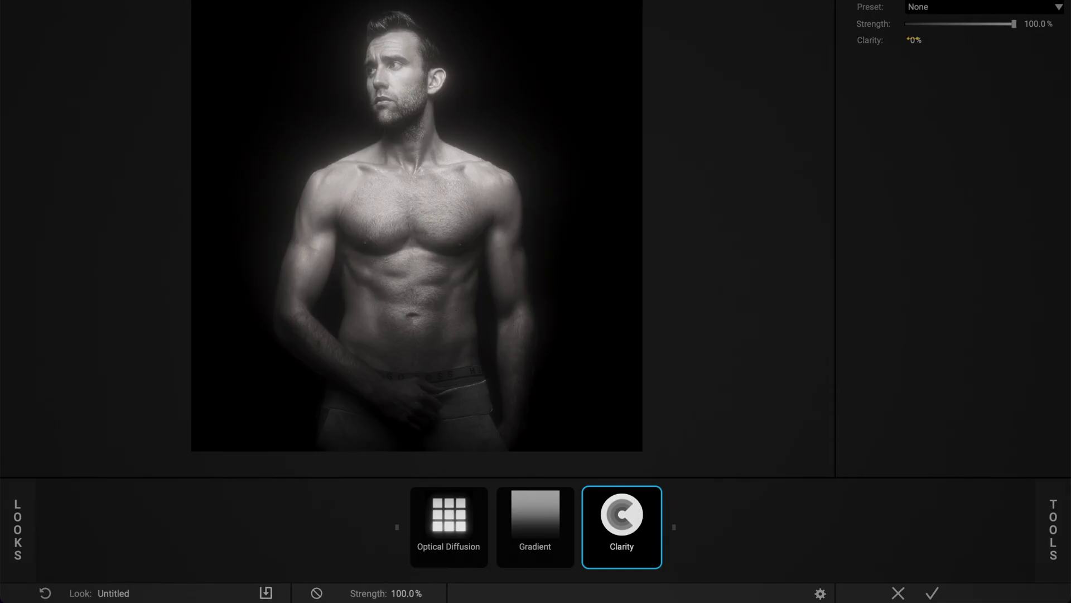
pyautogui.write('50')
pyautogui.press('Return')
pyautogui.click(932, 592)
# Step: Set the CC Vignette amount to 70
pyautogui.click(149, 329)
pyautogui.write('70')
pyautogui.press('Return')
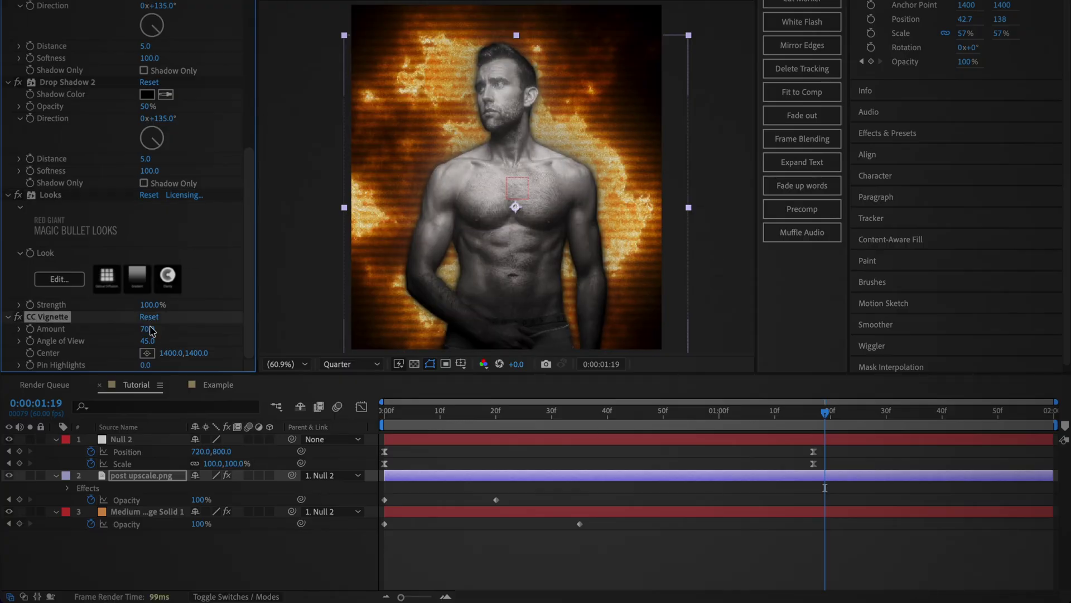
# Step: Move the vignette centre toward the upper left, to about 321.3, 480.7
pyautogui.click(146, 353)
pyautogui.click(385, 60)
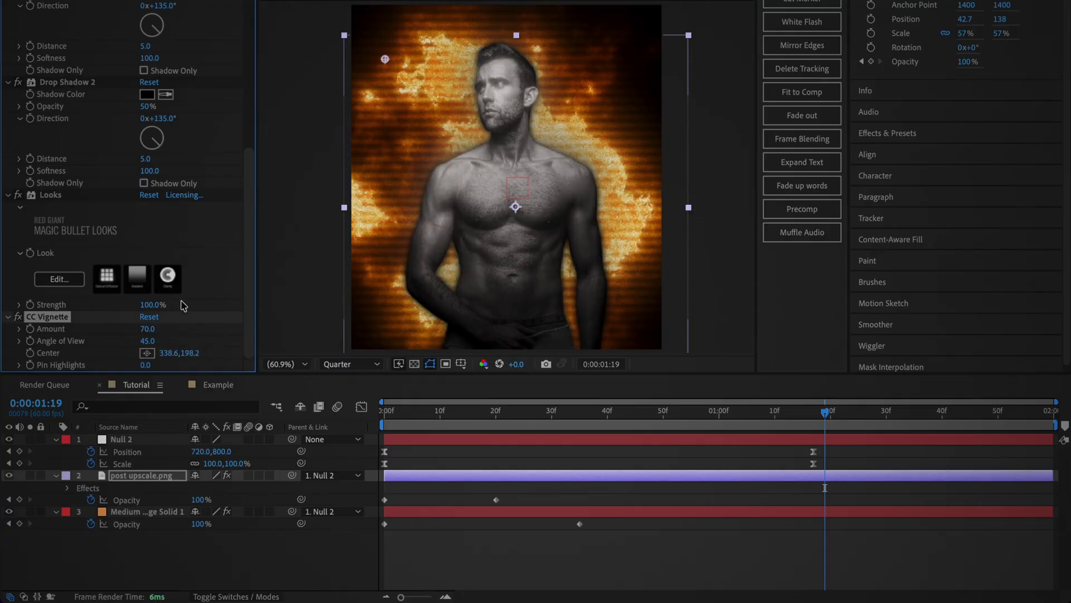
pyautogui.click(147, 352)
pyautogui.click(383, 94)
pyautogui.click(147, 353)
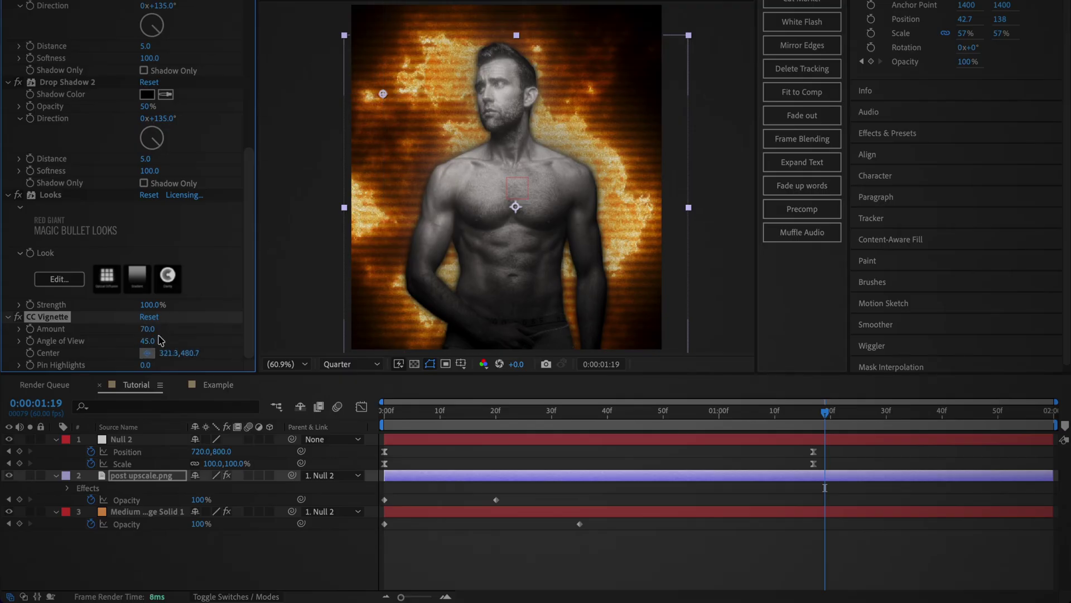